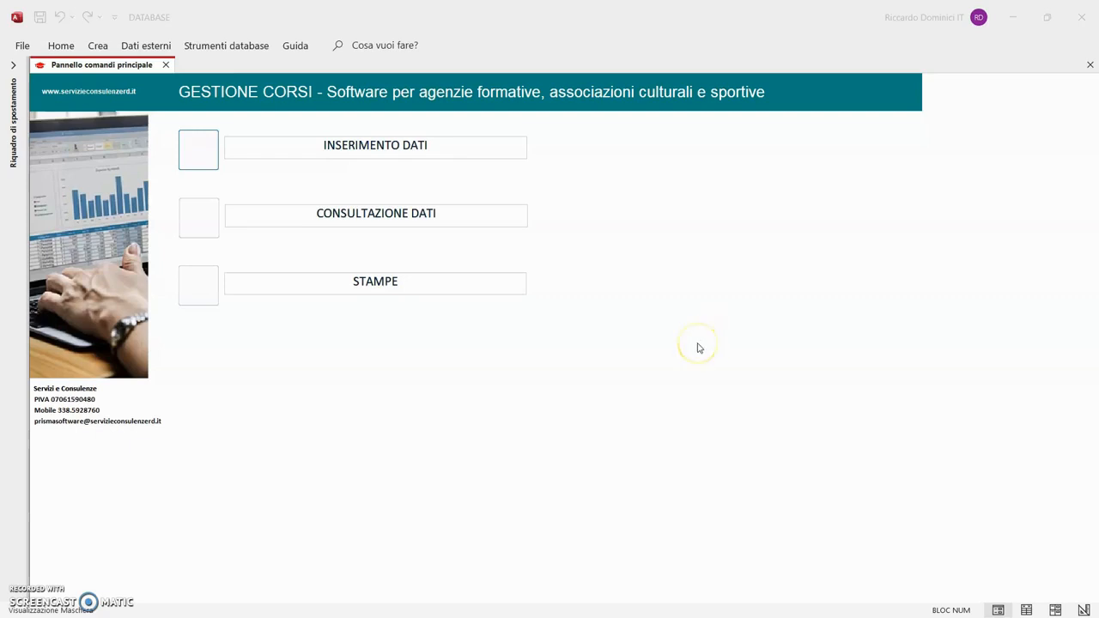
# - Open the data entry form and start a new course record
pyautogui.click(198, 148)
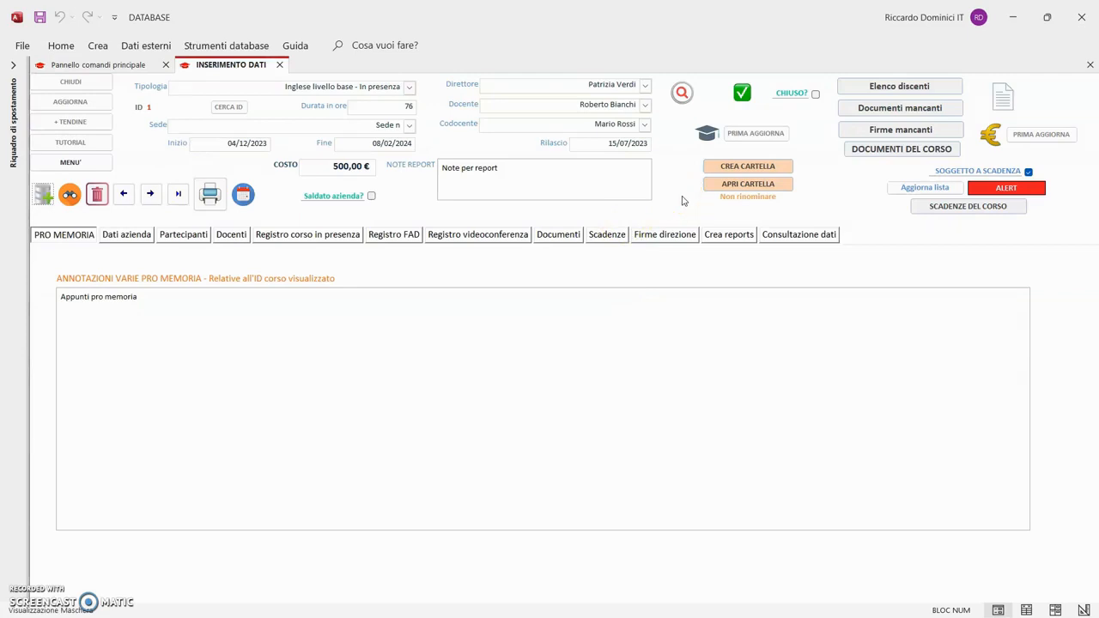
pyautogui.click(44, 196)
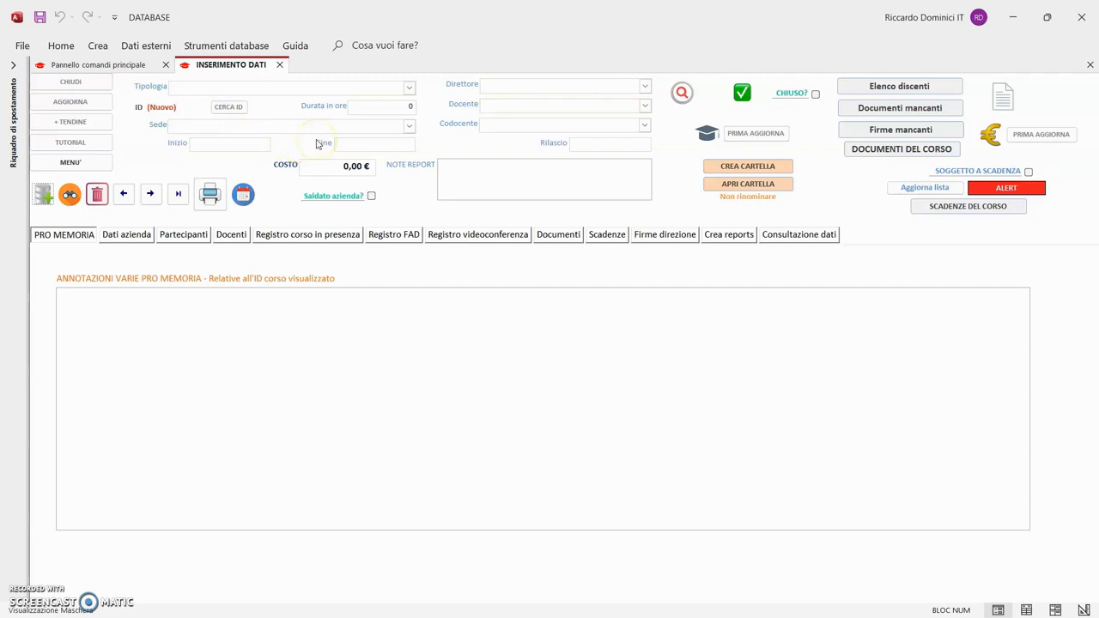
# - Examine the available course types and the management signatures section of the new record
pyautogui.click(410, 90)
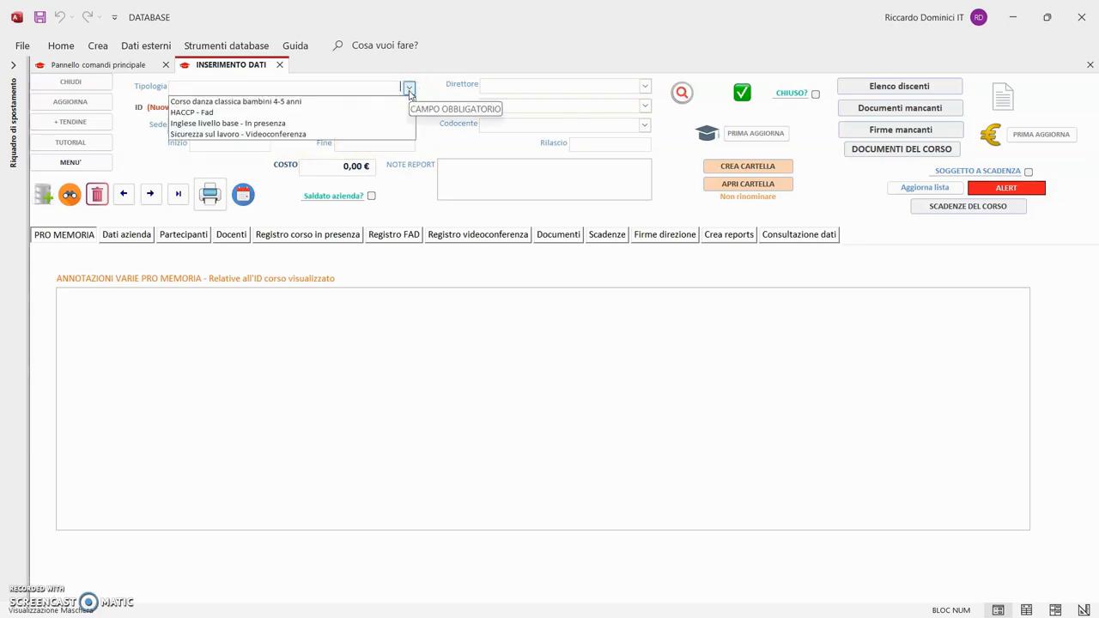
pyautogui.click(431, 113)
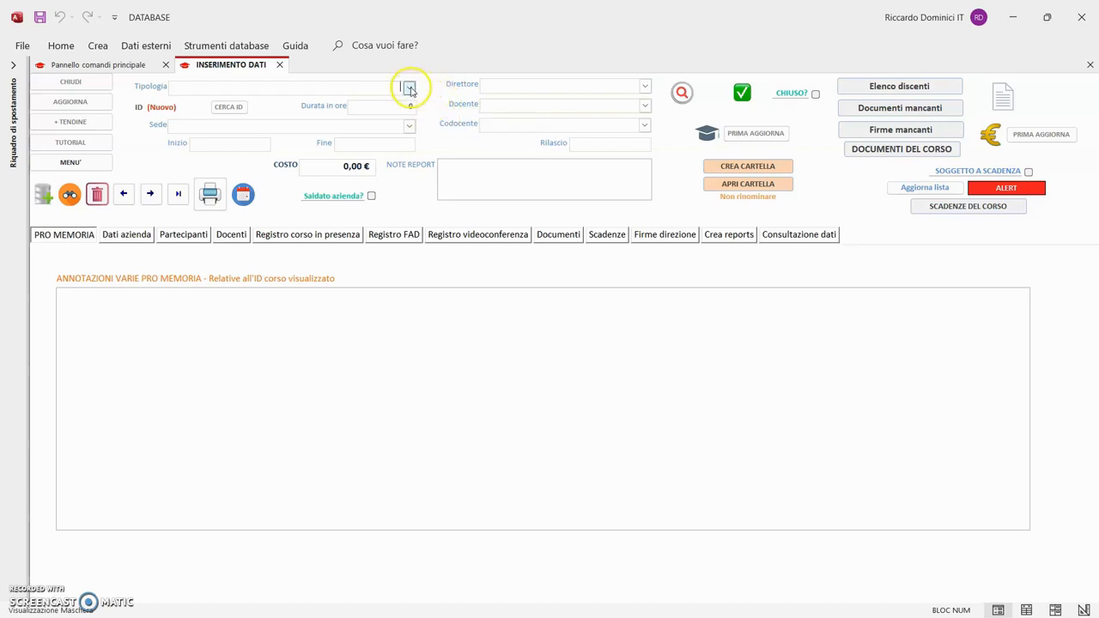
pyautogui.click(409, 87)
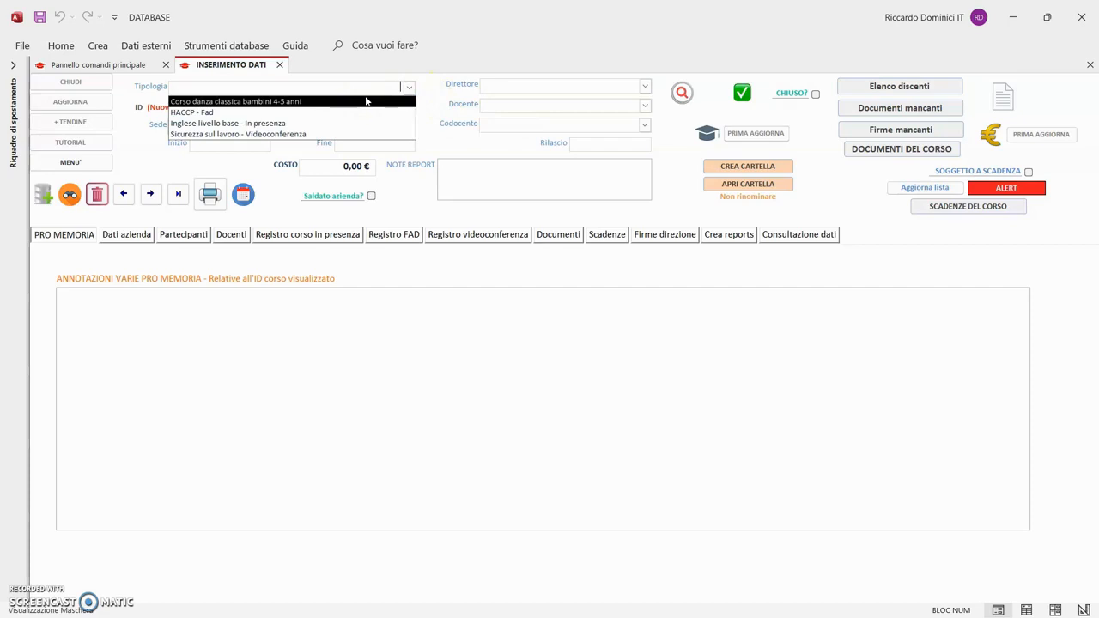
pyautogui.click(446, 102)
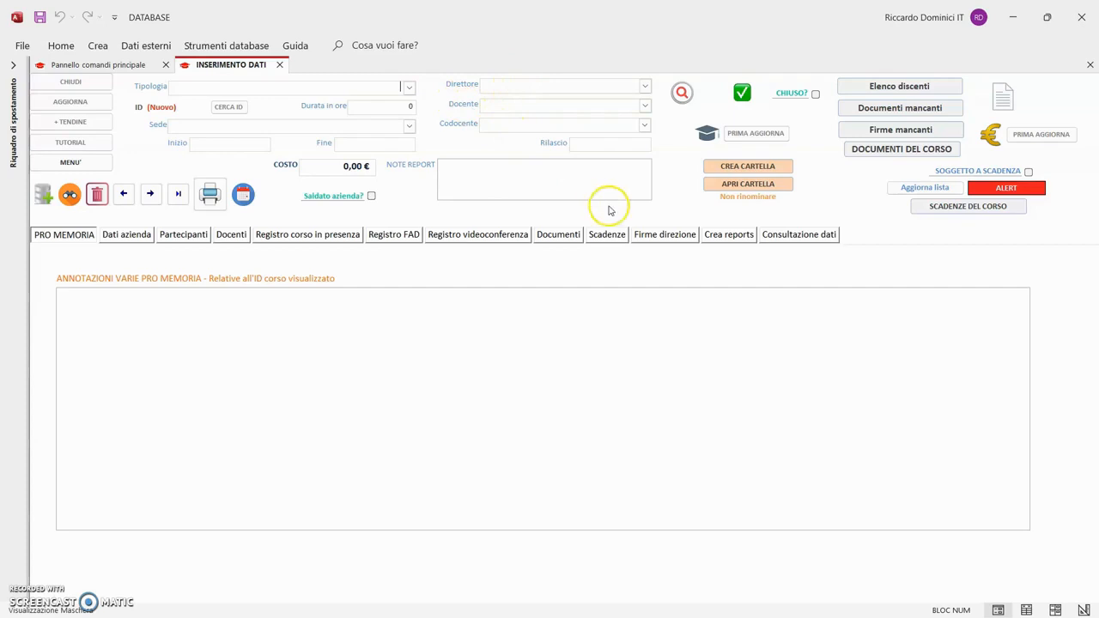
pyautogui.click(663, 236)
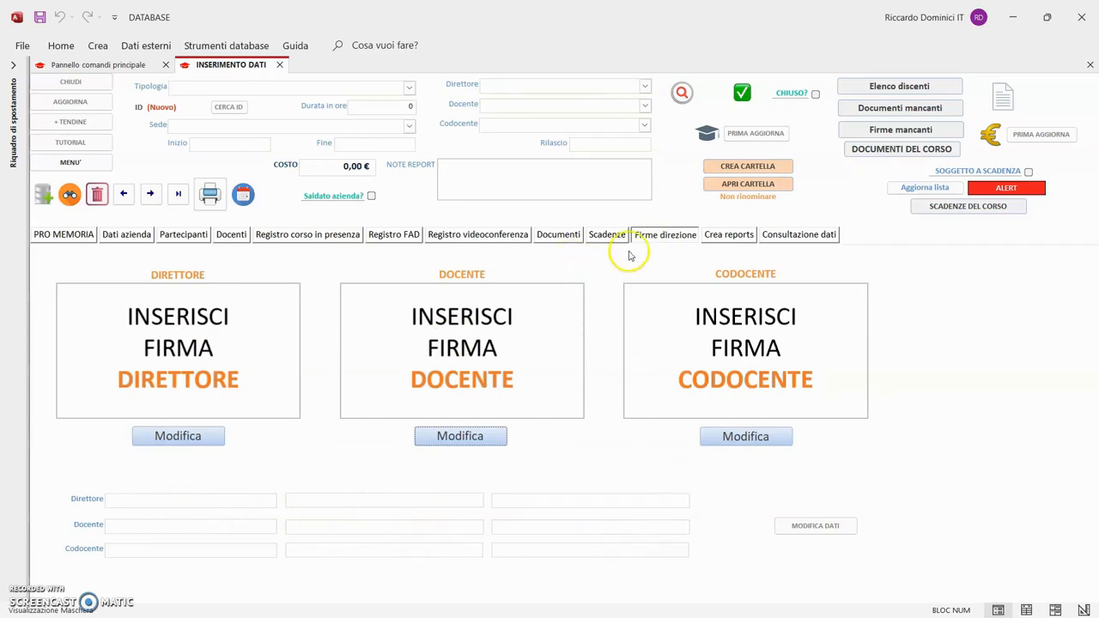
pyautogui.click(62, 235)
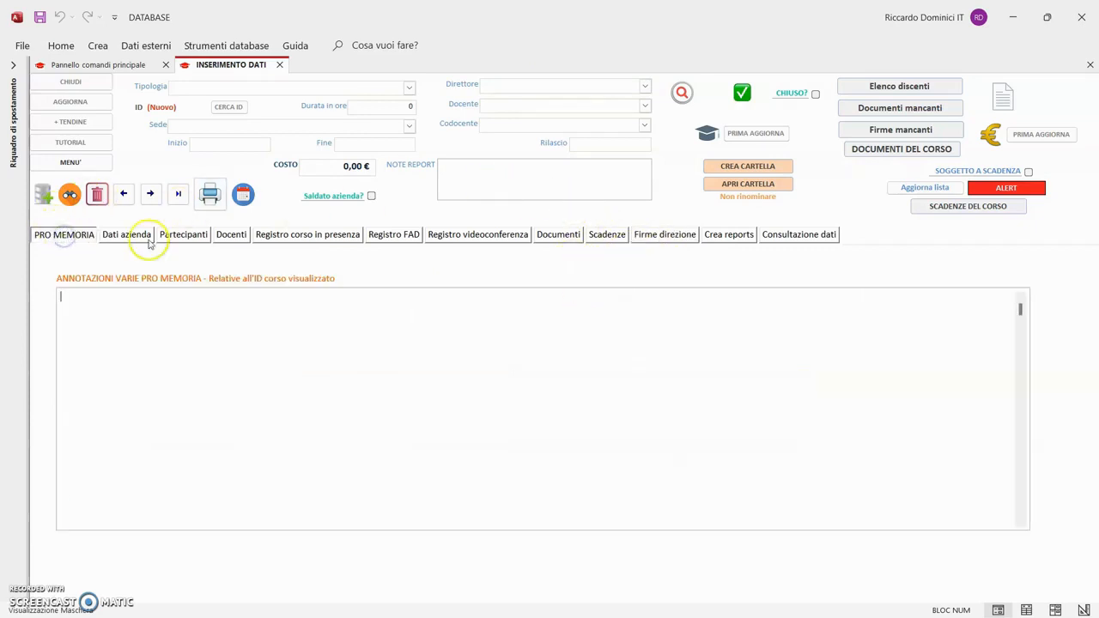
pyautogui.click(410, 88)
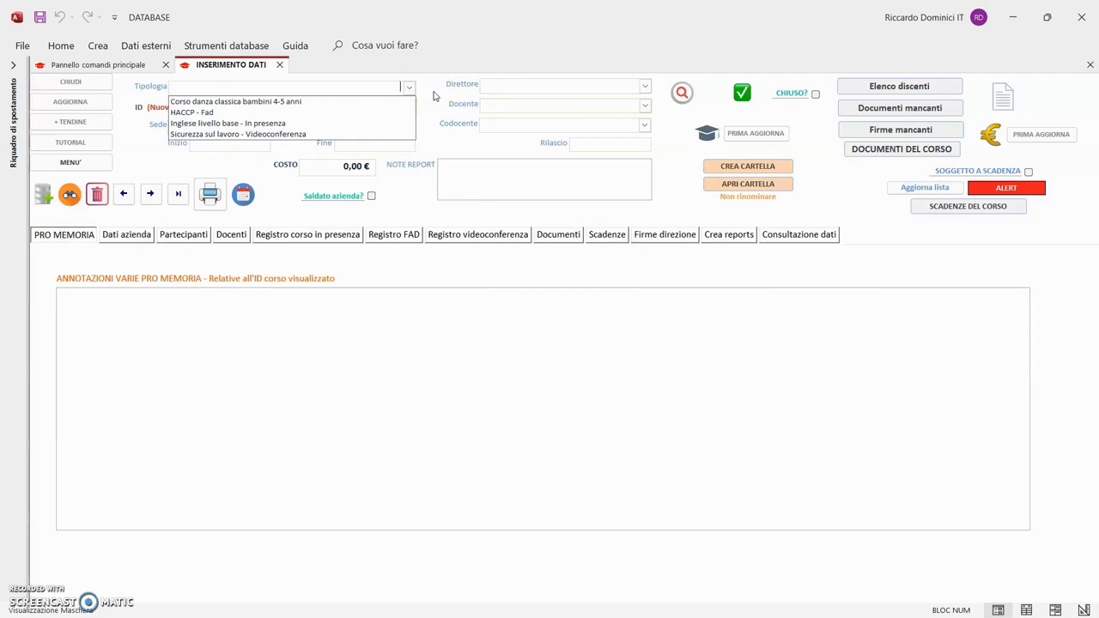
pyautogui.click(434, 96)
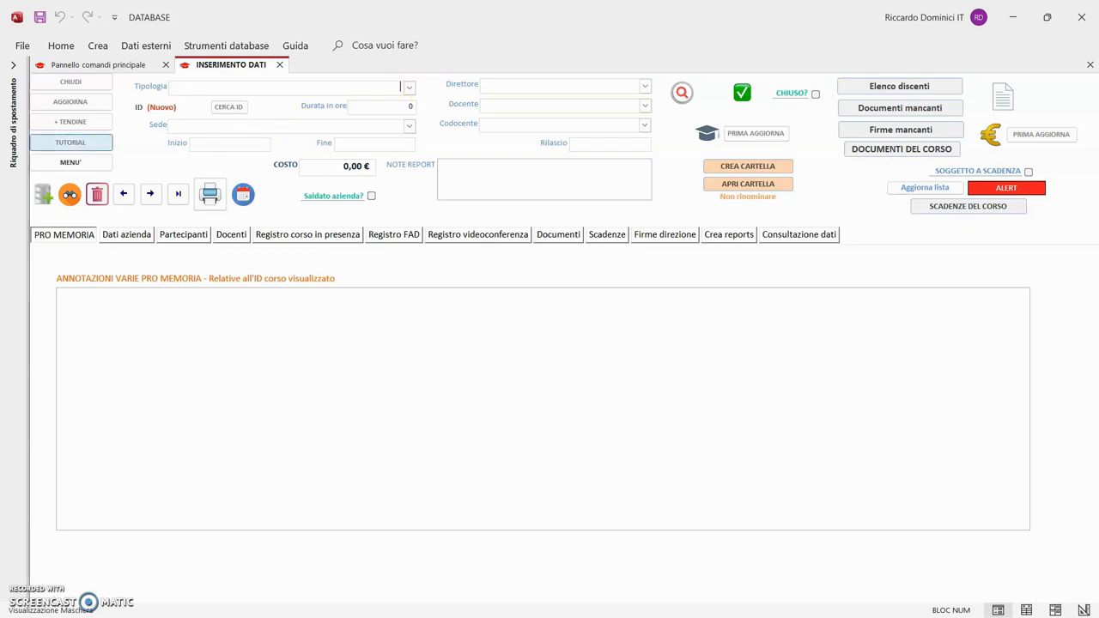
# - Open the course type list, assign a different co-teacher to "Corso danza classica bambini 4-5 anni" and reselect its director
pyautogui.click(93, 123)
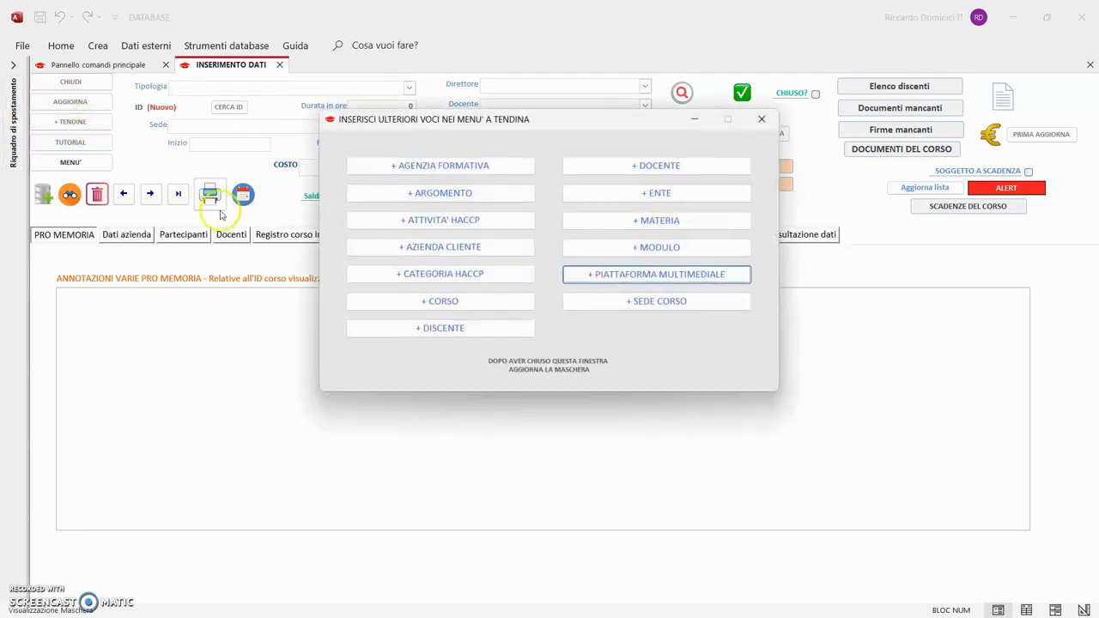
pyautogui.click(419, 301)
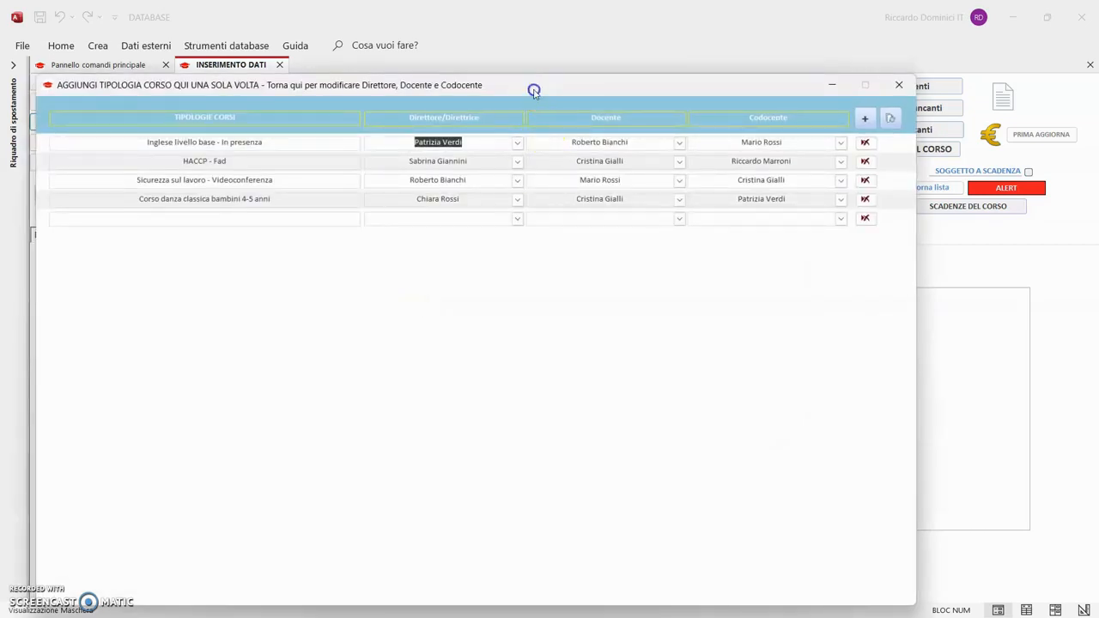
pyautogui.moveTo(529, 90); pyautogui.dragTo(552, 74)
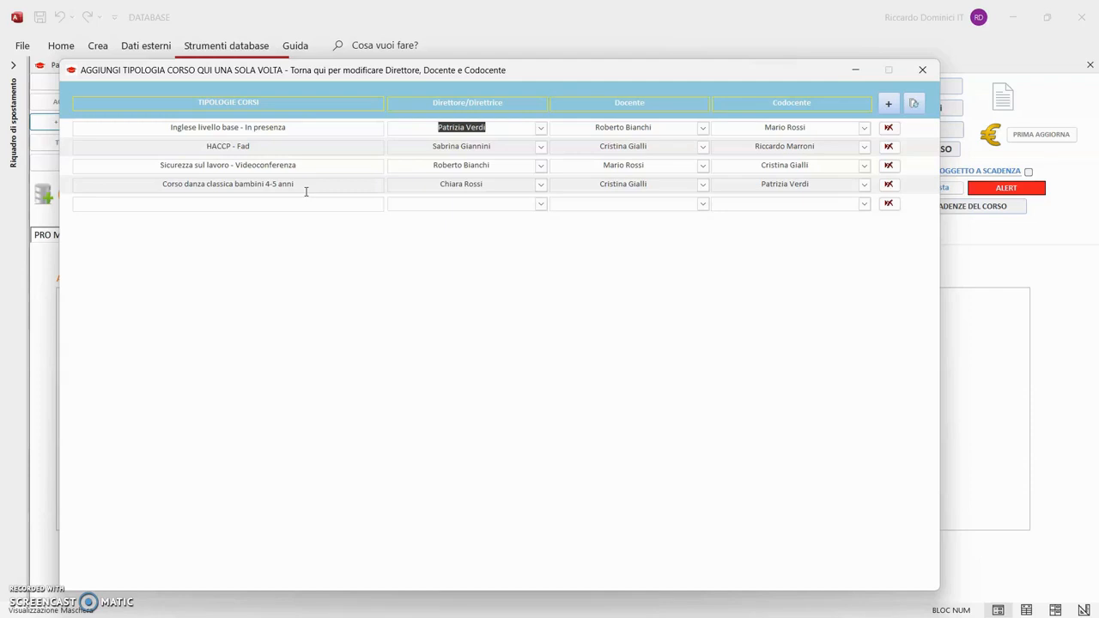
pyautogui.click(268, 186)
pyautogui.click(865, 185)
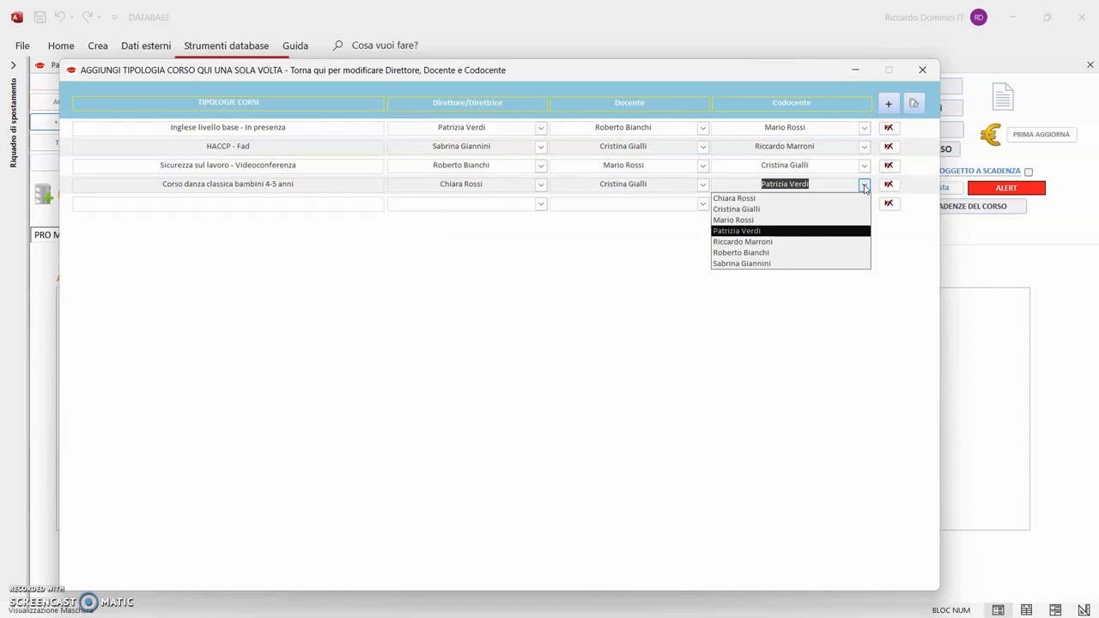
pyautogui.click(783, 264)
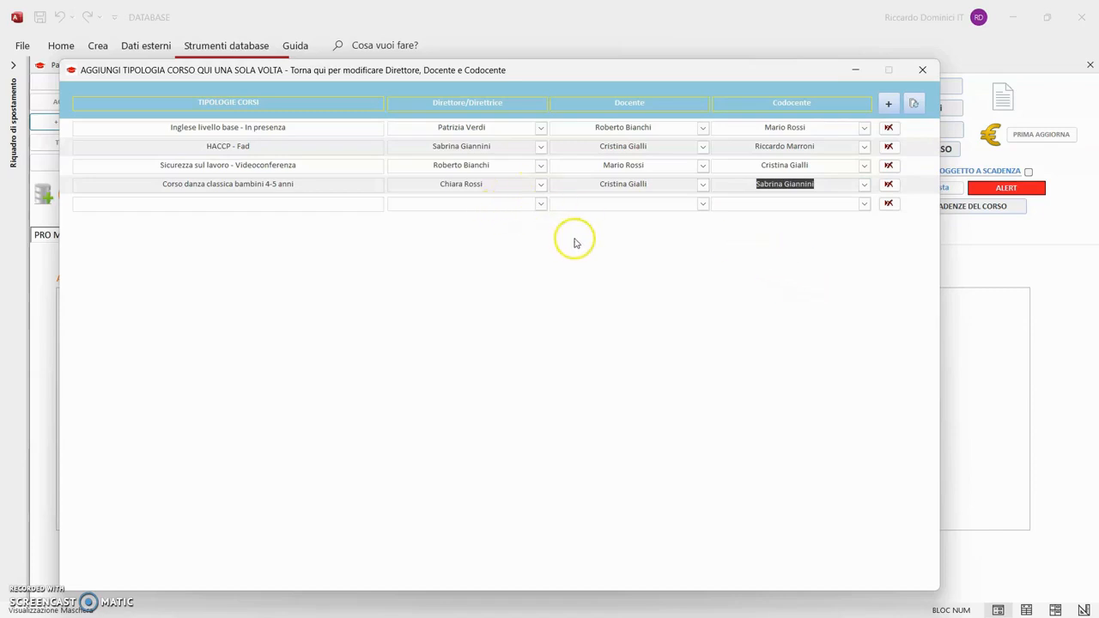
pyautogui.click(541, 186)
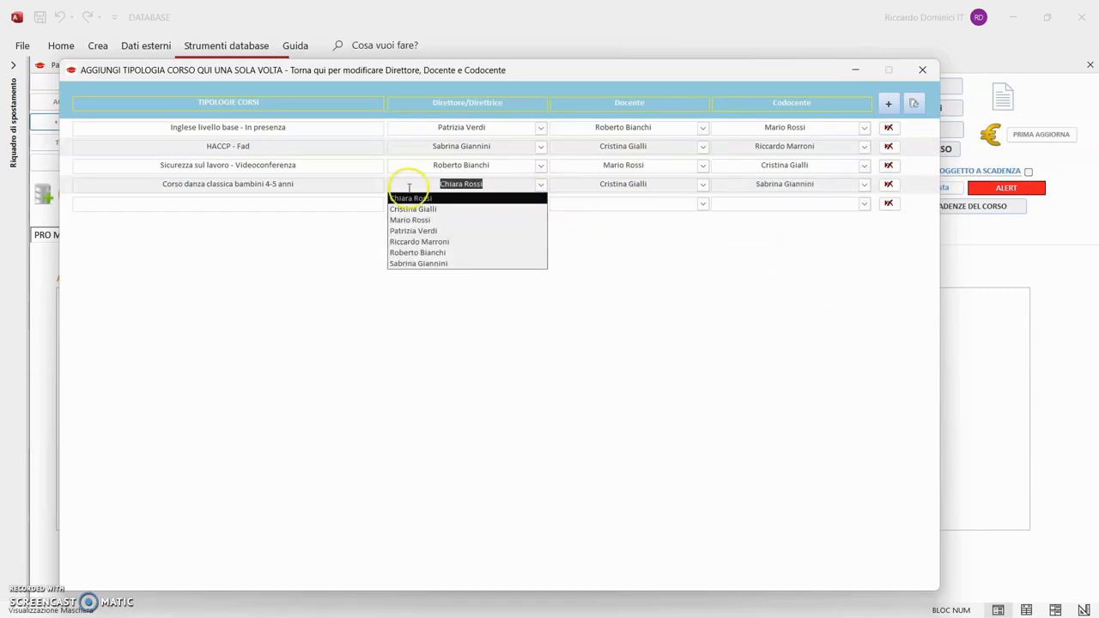
pyautogui.click(474, 198)
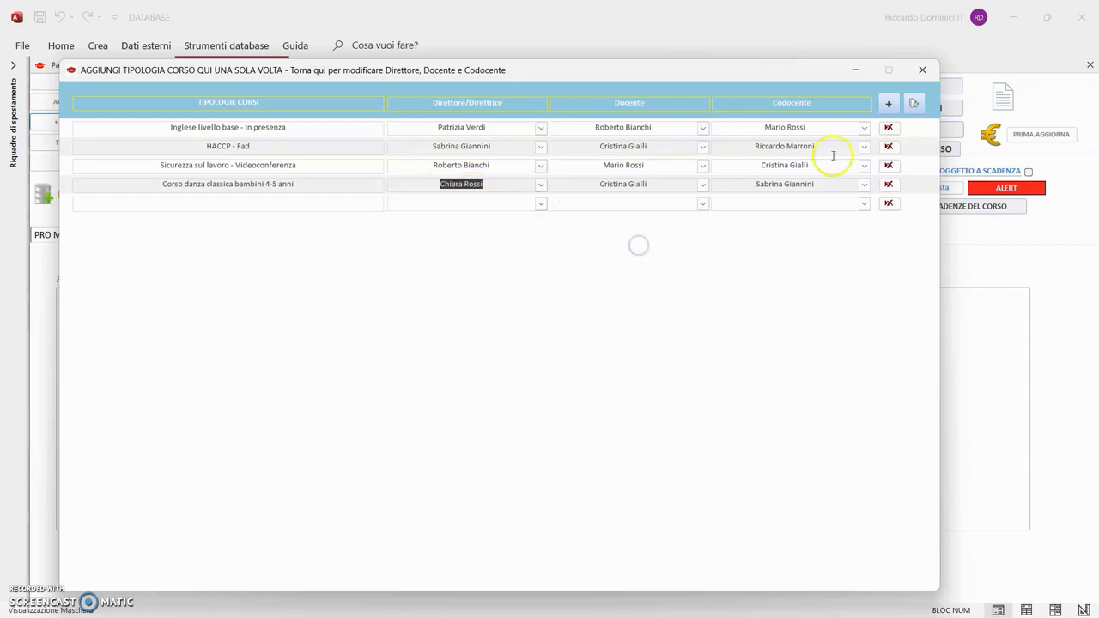
# - Review the teachers' contact records and the director choices for the classical dance course
pyautogui.click(889, 103)
pyautogui.moveTo(904, 81); pyautogui.dragTo(632, 49)
pyautogui.scroll(-4, 712, 198)
pyautogui.scroll(2, 714, 197)
pyautogui.scroll(-2, 678, 228)
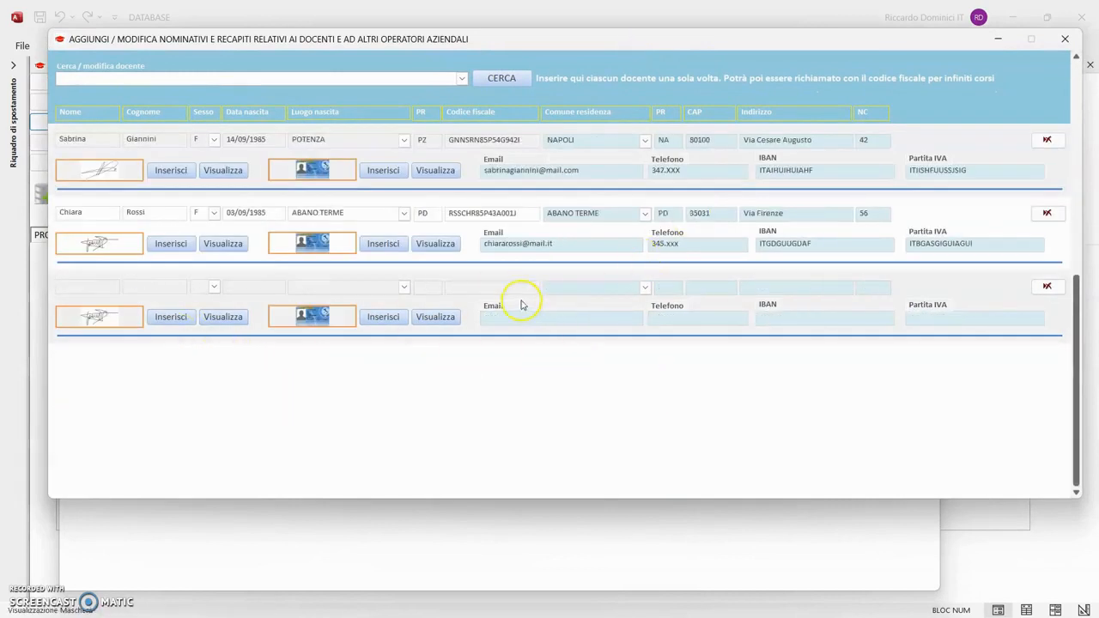
pyautogui.click(1065, 38)
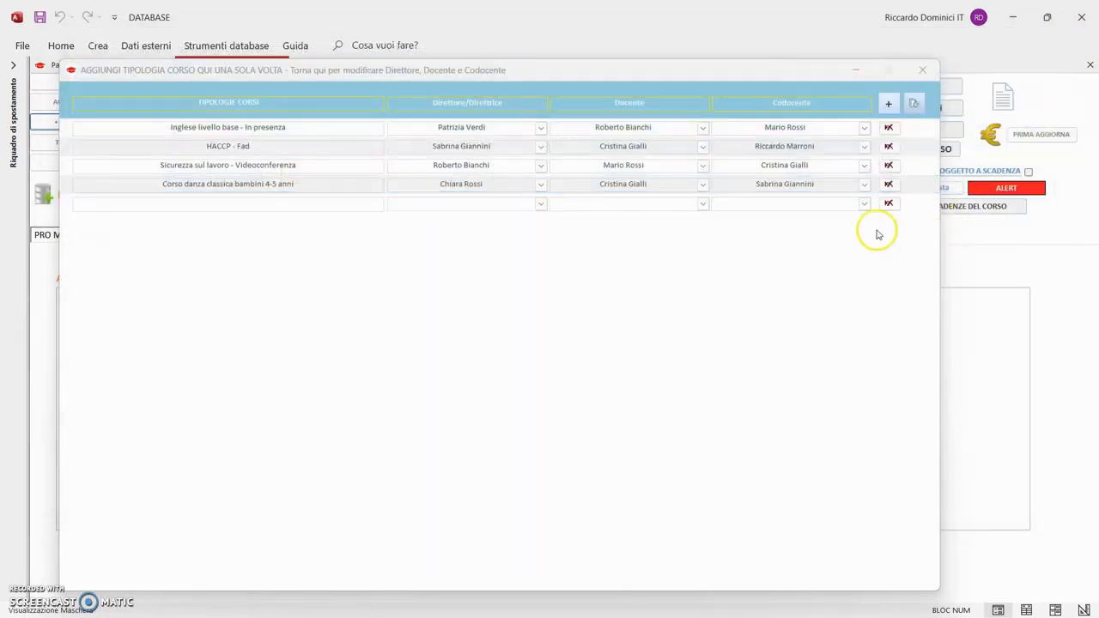
pyautogui.click(541, 186)
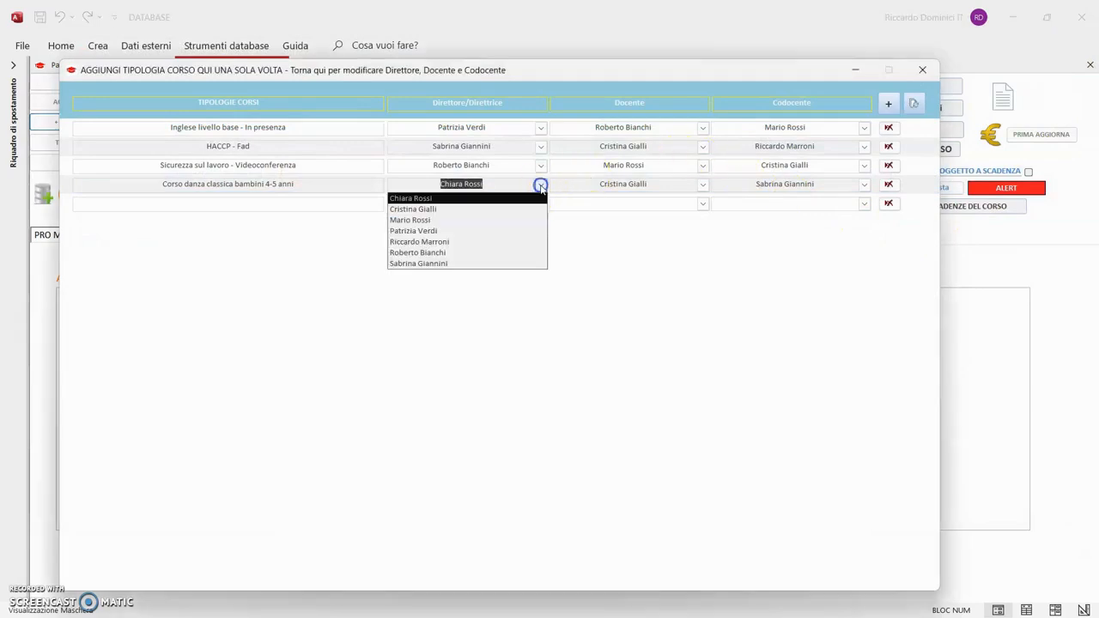
pyautogui.click(591, 257)
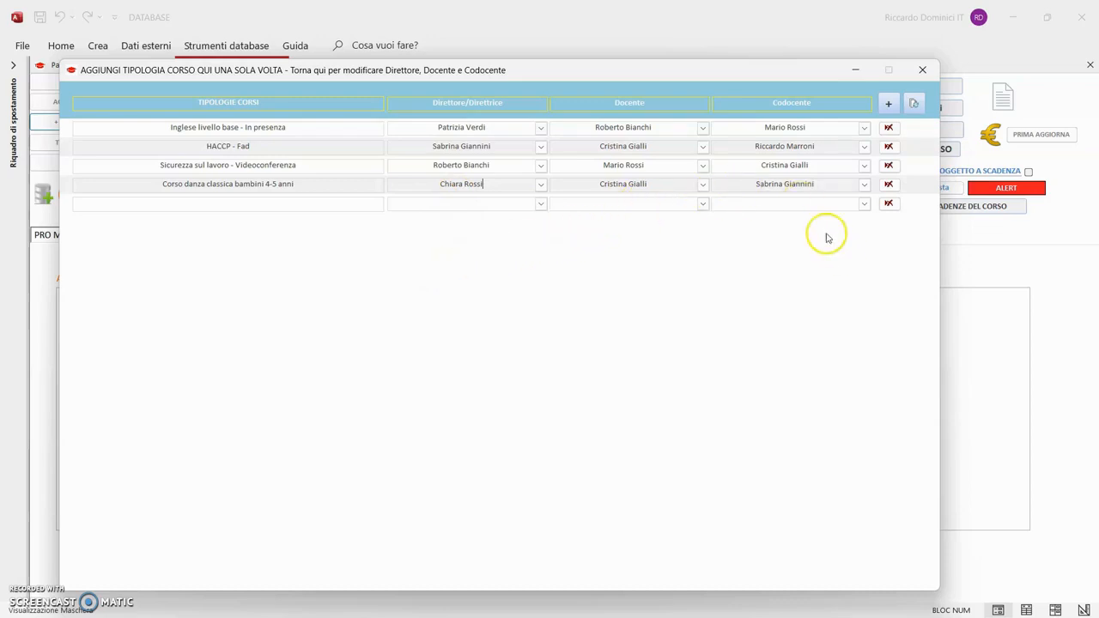
# - Return to the new course record, refresh it and set its type to "Corso danza classica bambini 4-5 anni"
pyautogui.click(926, 69)
pyautogui.click(761, 118)
pyautogui.click(74, 102)
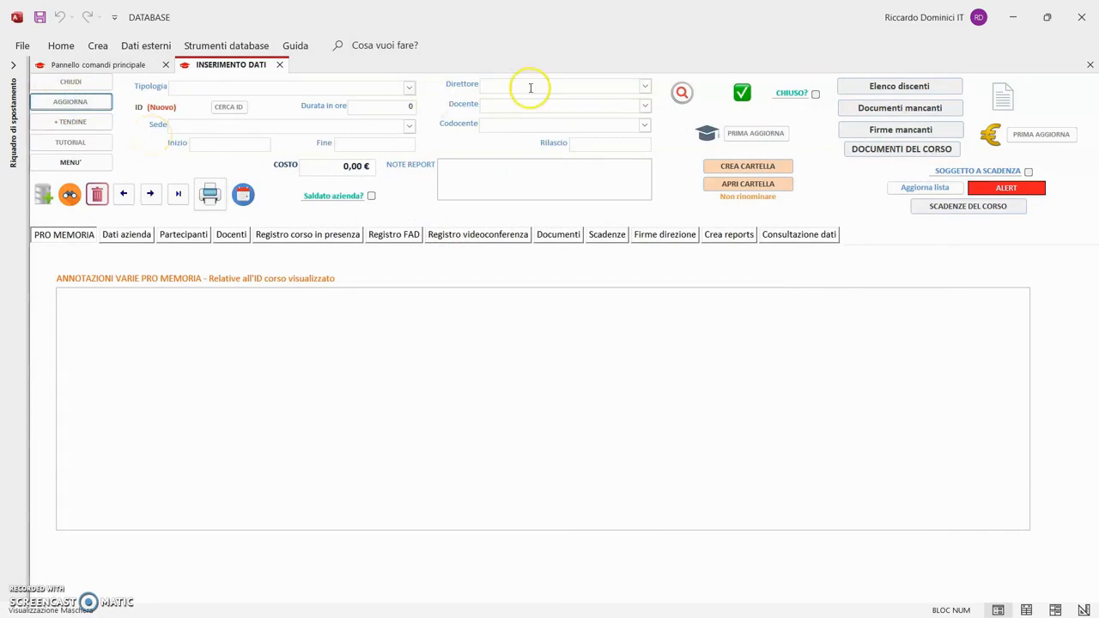
pyautogui.click(410, 87)
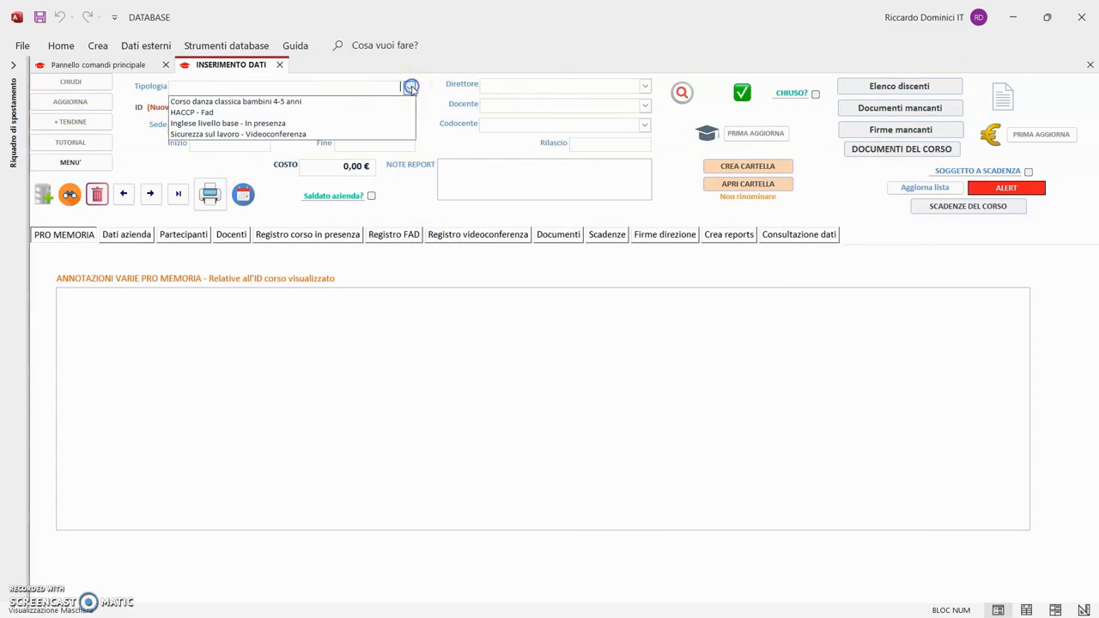
pyautogui.click(390, 102)
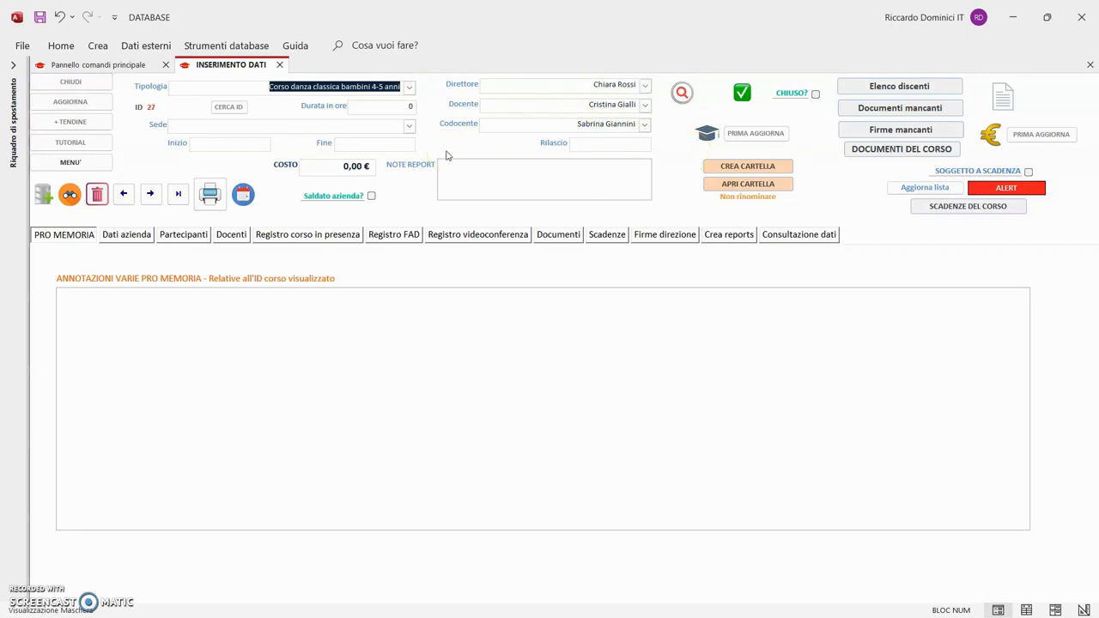
# - Set the course duration to 100 hours and its venue to Sede 1
pyautogui.click(415, 106)
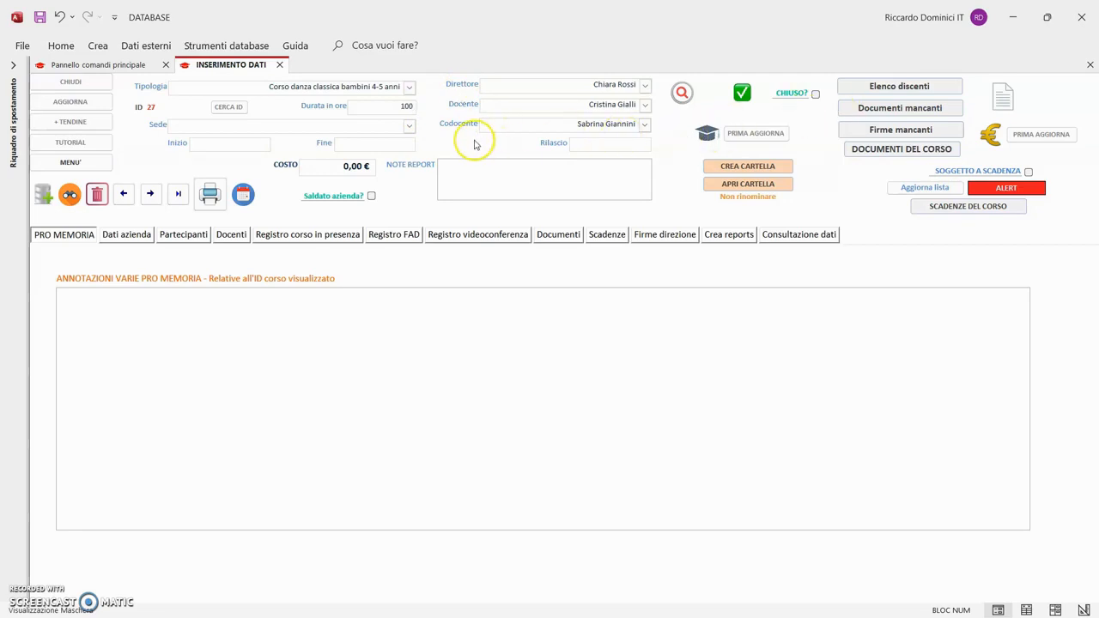
pyautogui.click(410, 127)
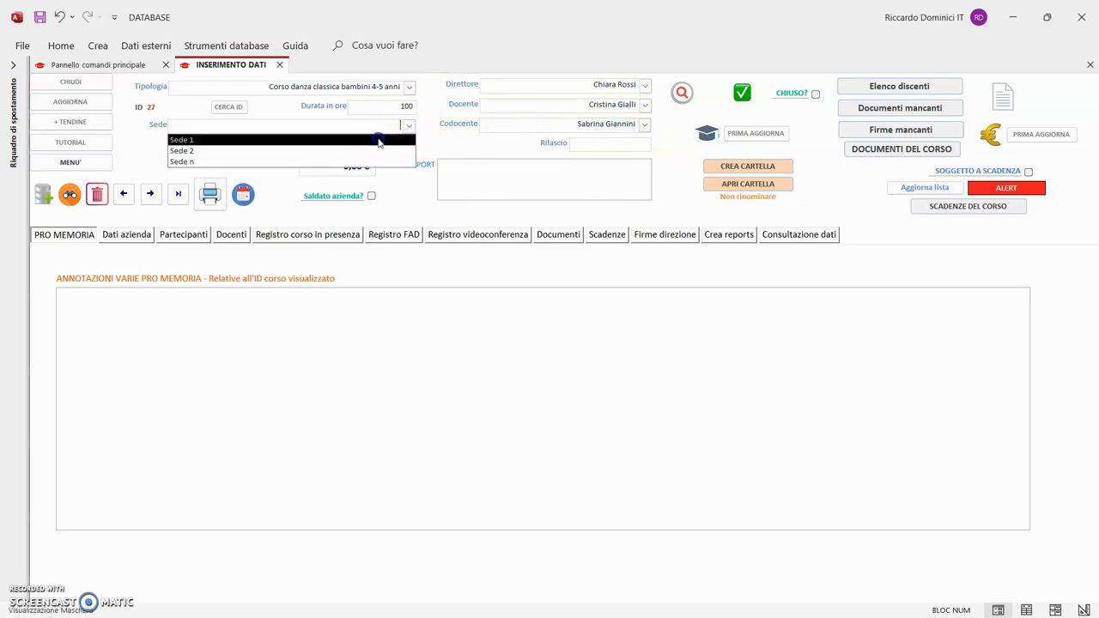
pyautogui.click(379, 140)
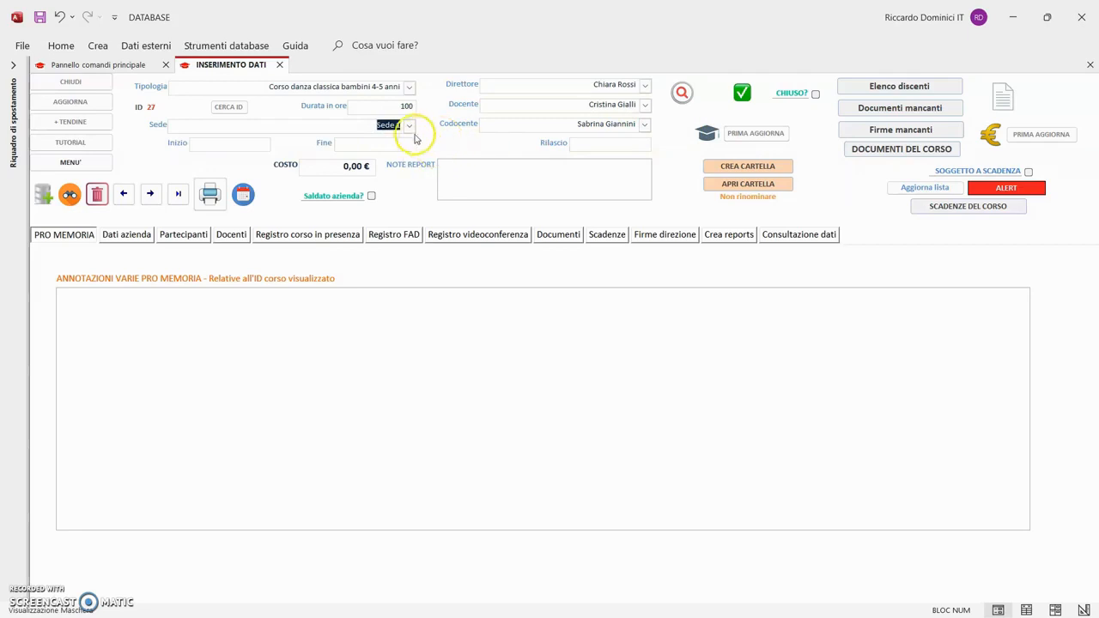
pyautogui.click(410, 125)
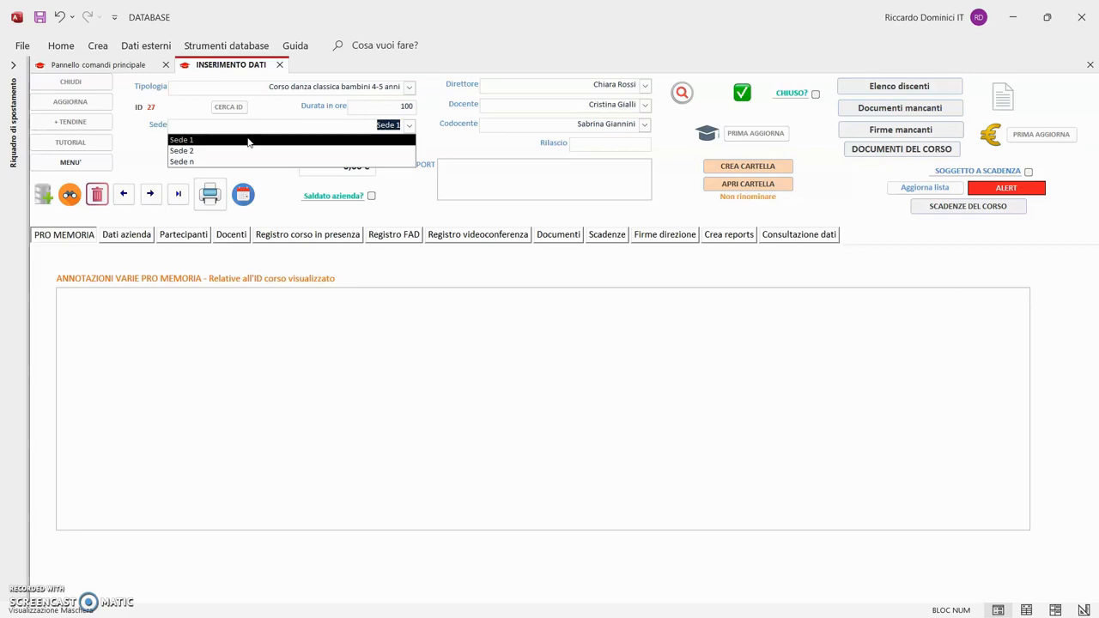
pyautogui.click(442, 139)
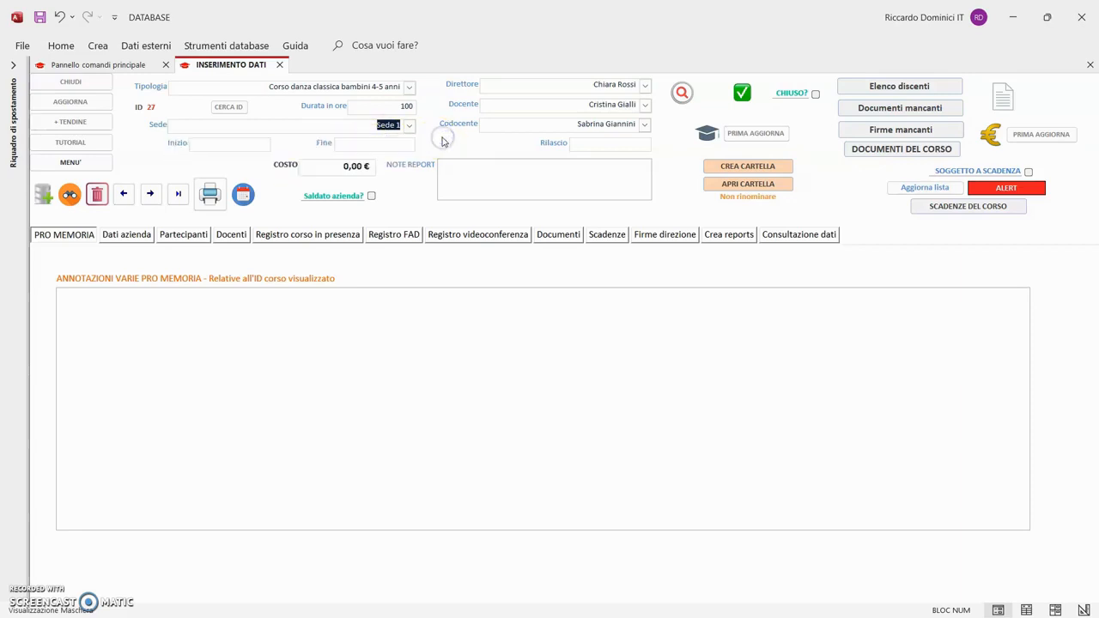
# - Enter the course dates: start 07/01/2024, end 30/06/2024 and release 15/07/2024
pyautogui.click(258, 145)
pyautogui.write('07/01')
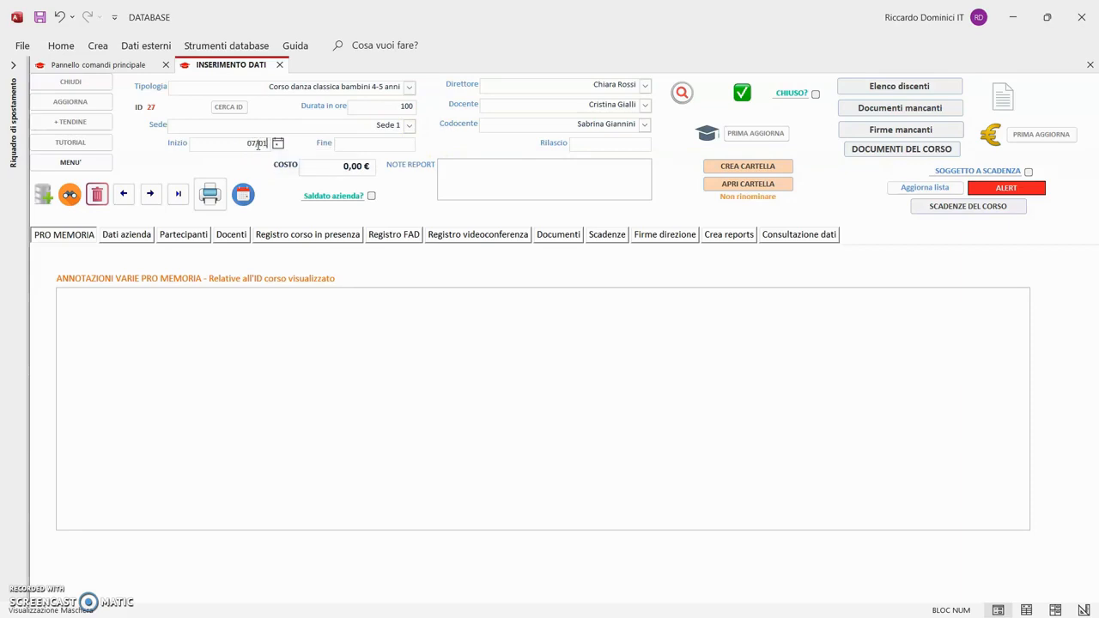
pyautogui.write('/2024')
pyautogui.click(378, 146)
pyautogui.write('30/06/202')
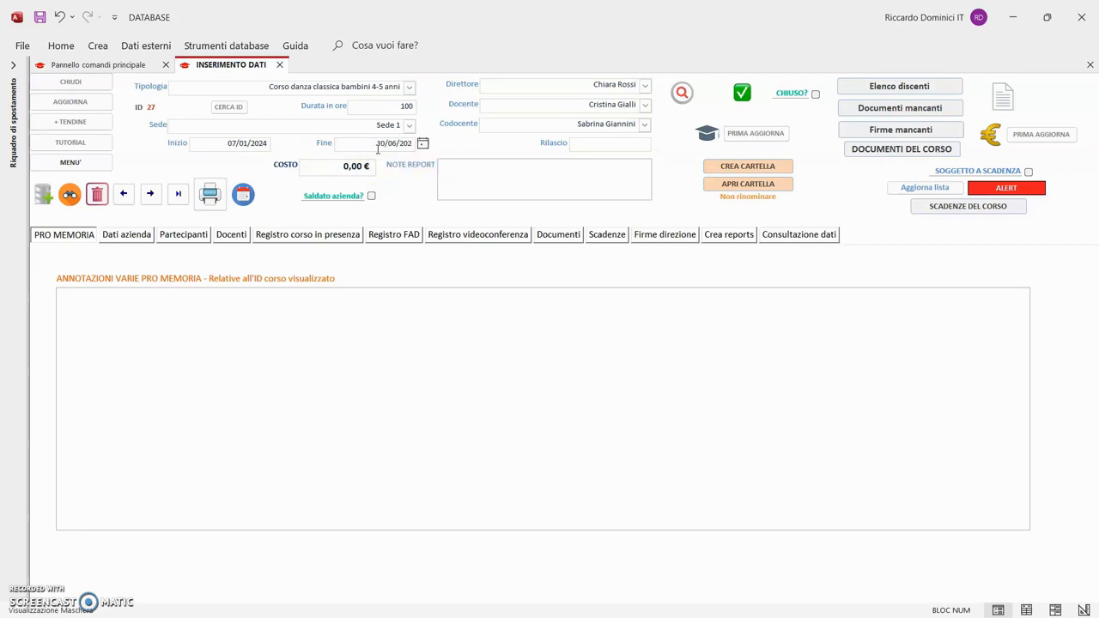
pyautogui.click(606, 142)
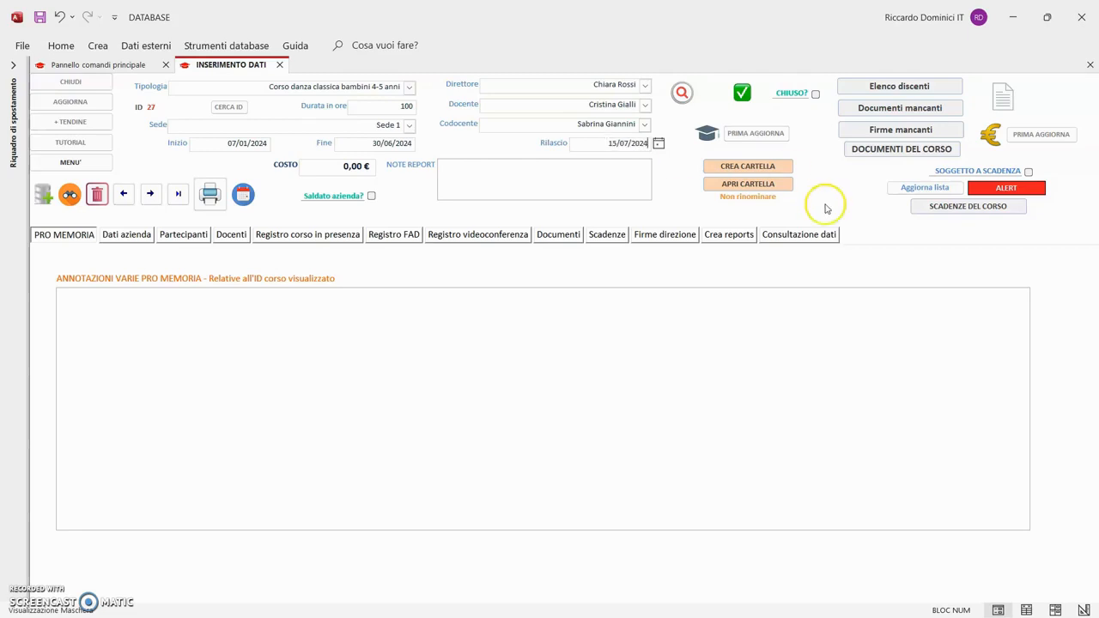
# - Enter "Note per il report" as the course's report note
pyautogui.click(604, 165)
pyautogui.write('Note per il report')
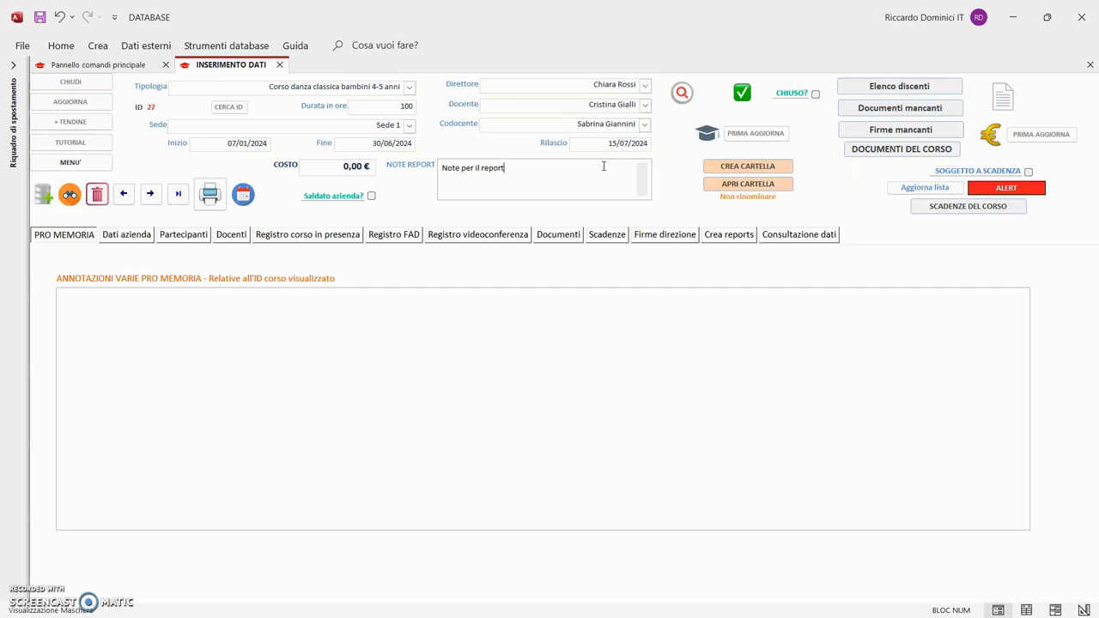
pyautogui.click(593, 164)
# - Try to open the folder linked to the new course
pyautogui.click(840, 191)
pyautogui.click(775, 185)
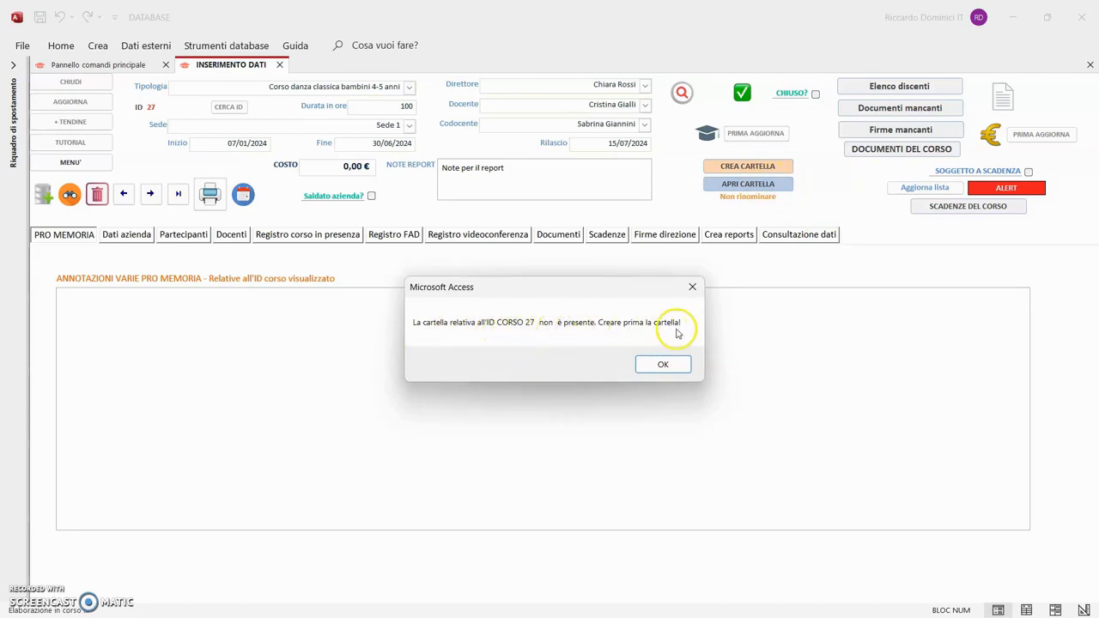
pyautogui.click(693, 287)
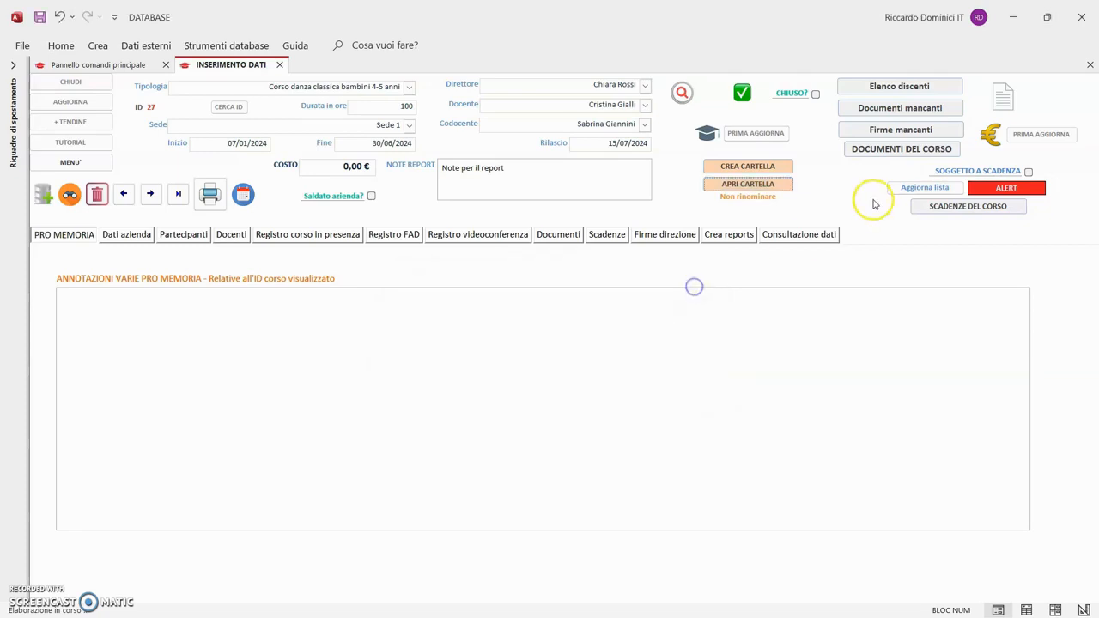
# - Create the folder for the new classical dance course and open it
pyautogui.click(765, 169)
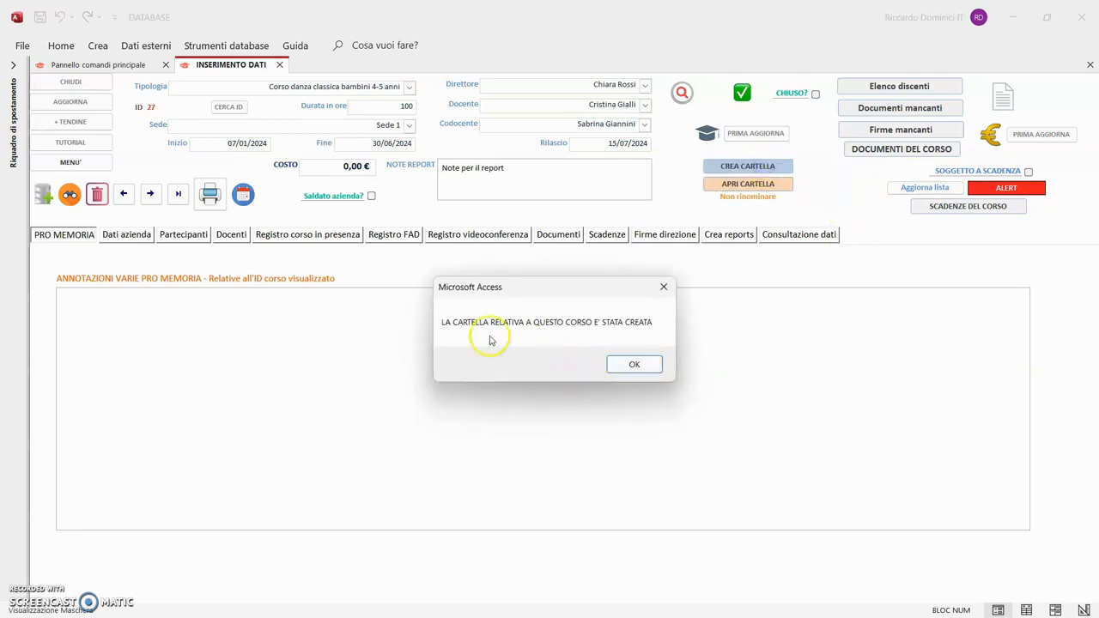
pyautogui.click(635, 365)
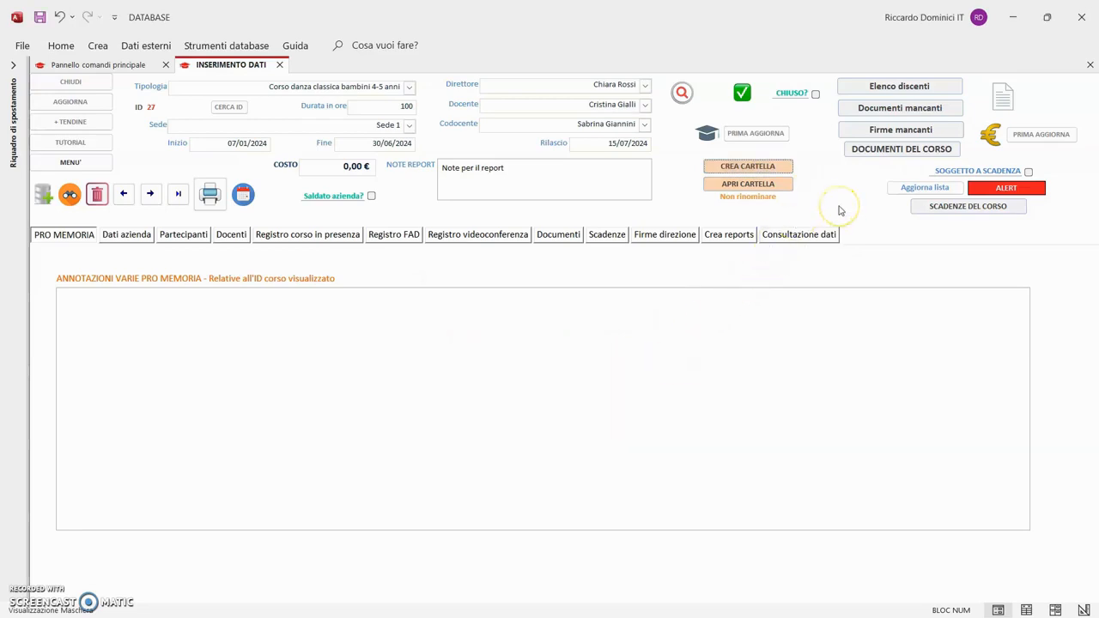
pyautogui.click(777, 182)
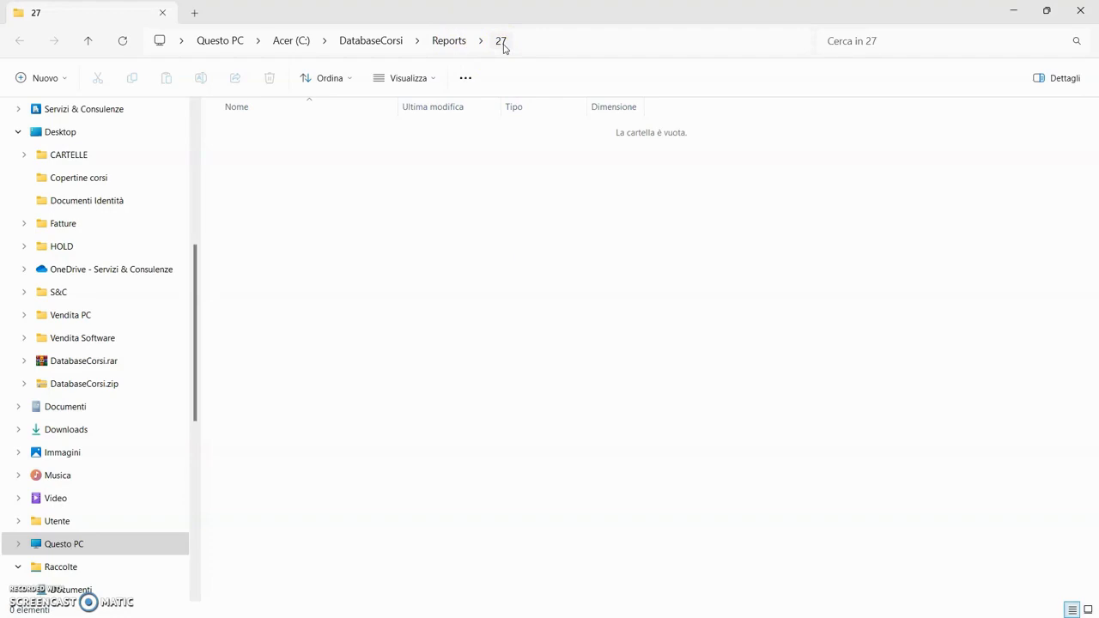
# - Create a subfolder named "Documenti identità genitori" in the course folder
pyautogui.rightClick(455, 163)
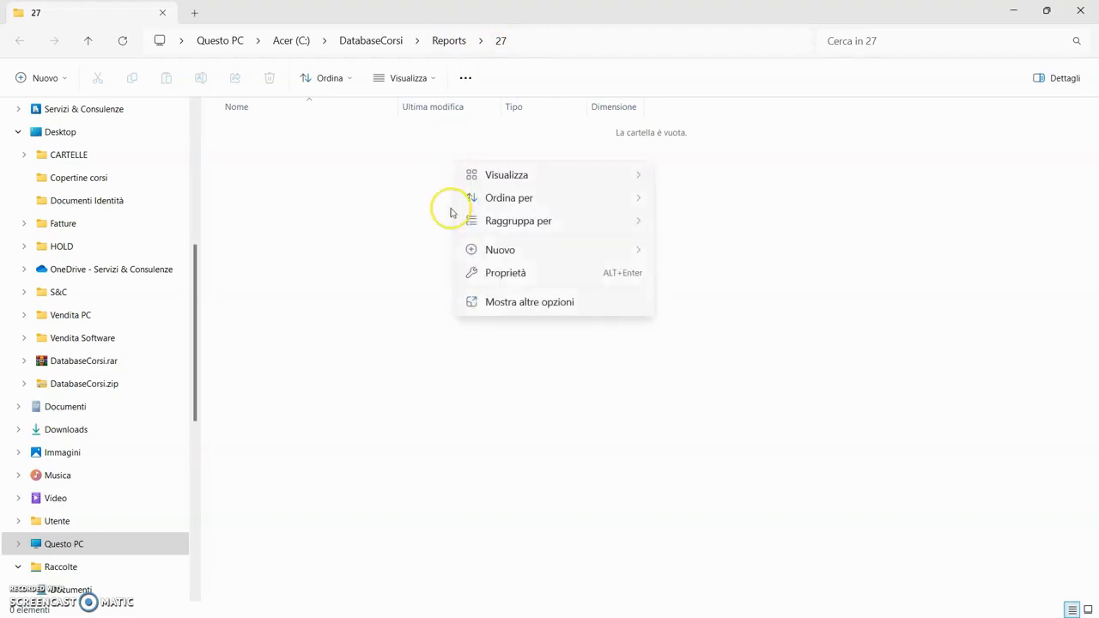
pyautogui.moveTo(485, 252)
pyautogui.click(716, 15)
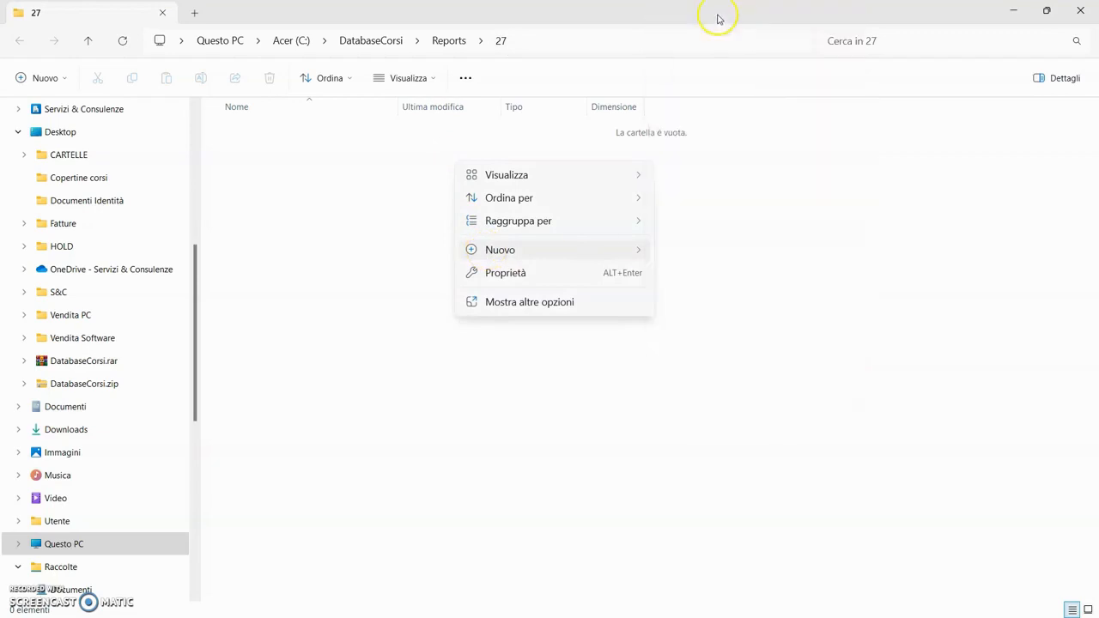
pyautogui.write('Docu')
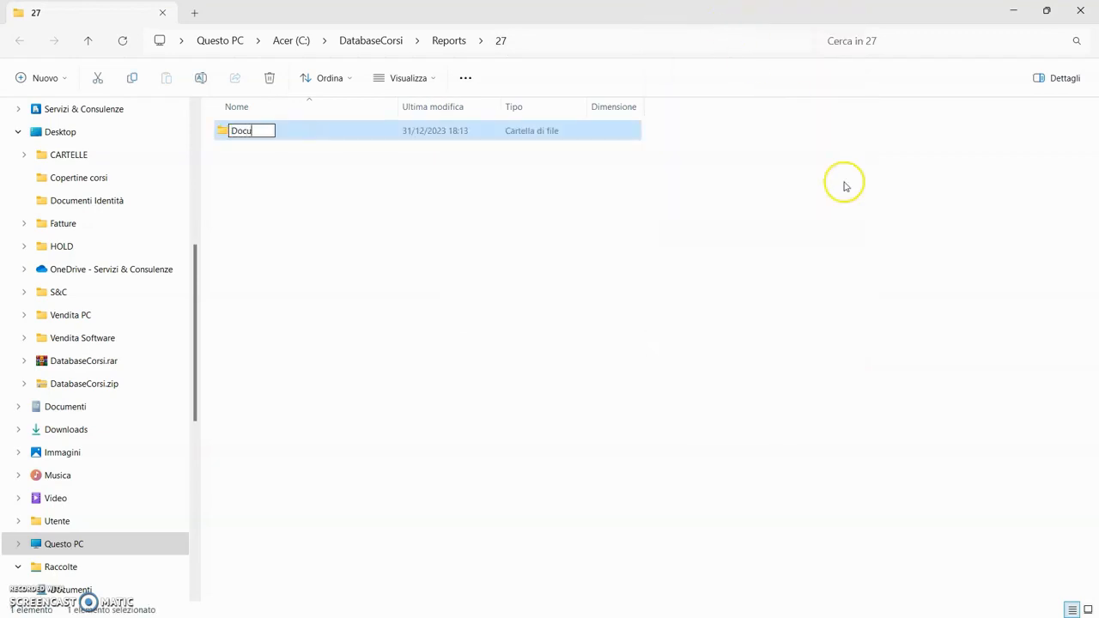
pyautogui.write('menti identità genitori')
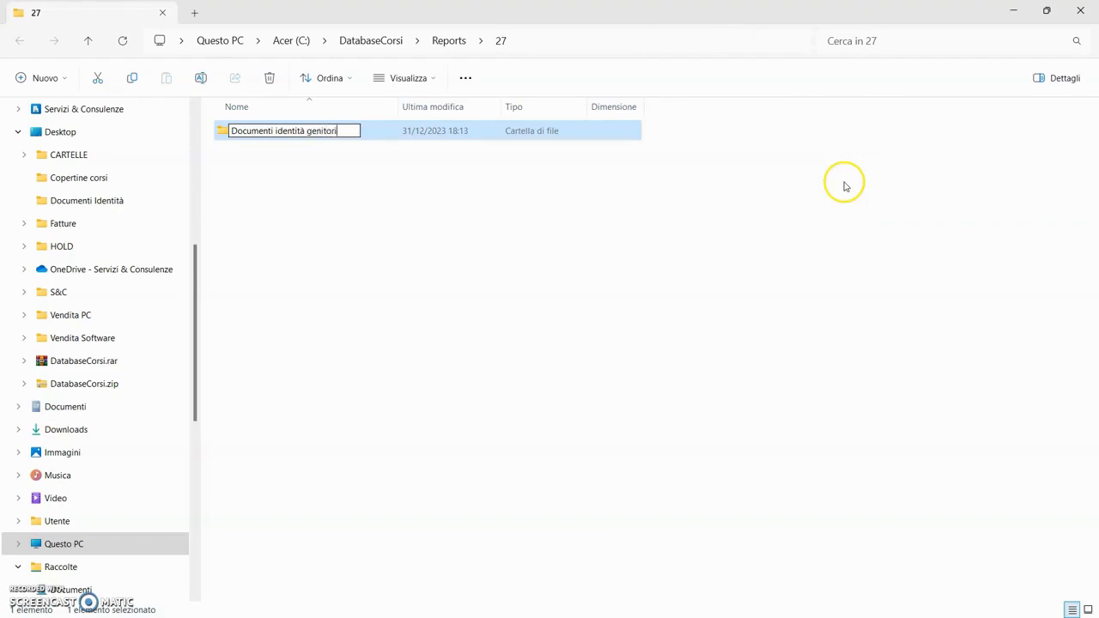
# - Create a second subfolder named "Domanda FSE" and close the folder window to return to the course record
pyautogui.rightClick(344, 218)
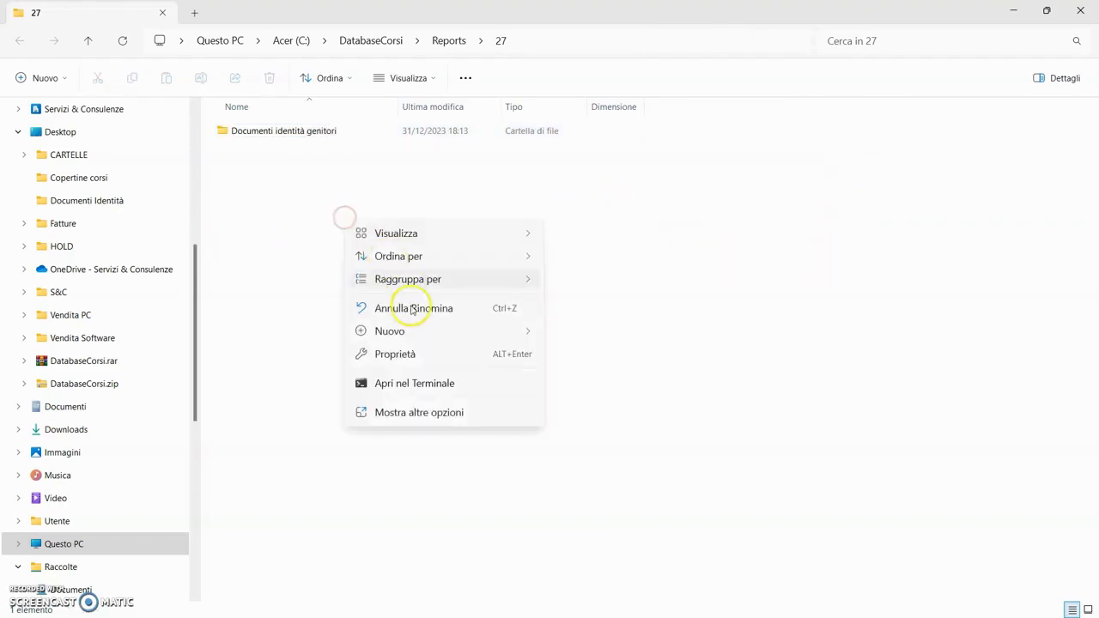
pyautogui.moveTo(410, 332)
pyautogui.click(591, 14)
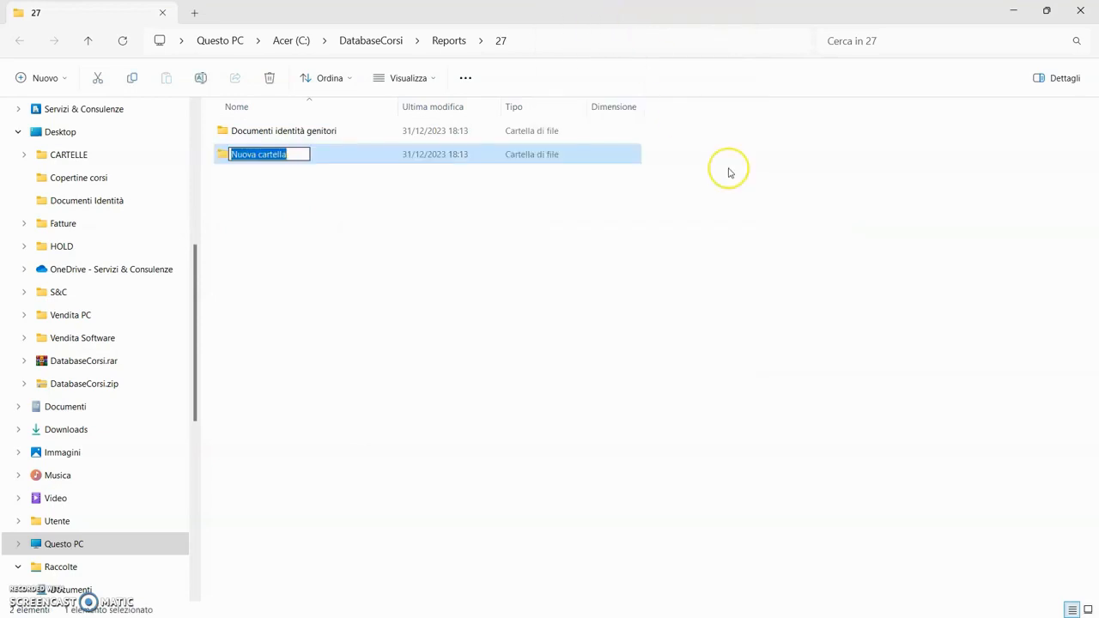
pyautogui.write('D')
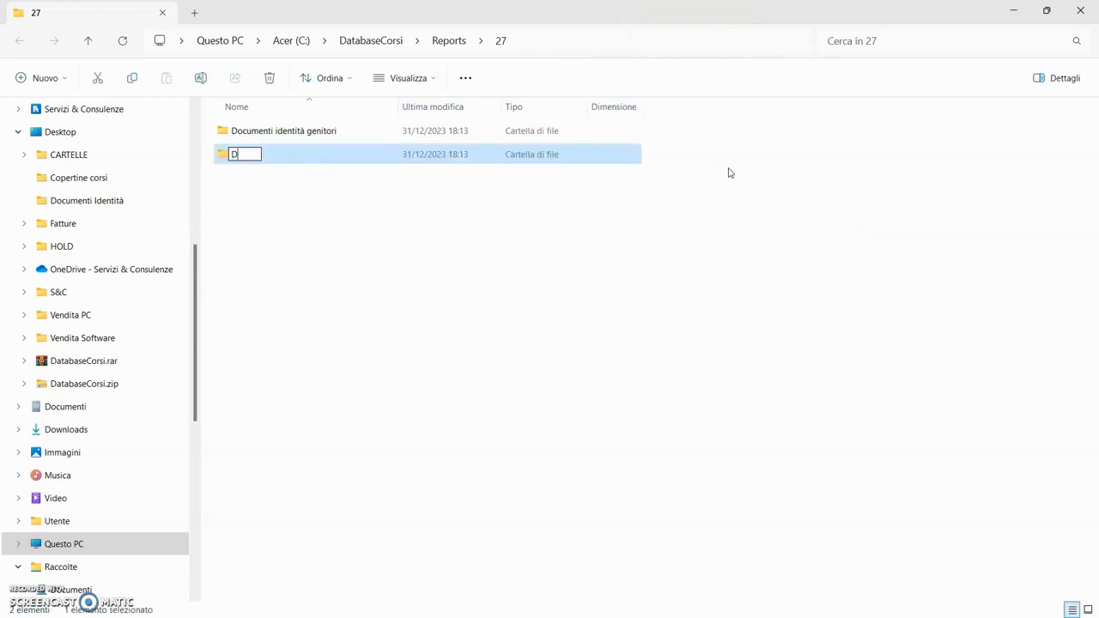
pyautogui.write('omanda')
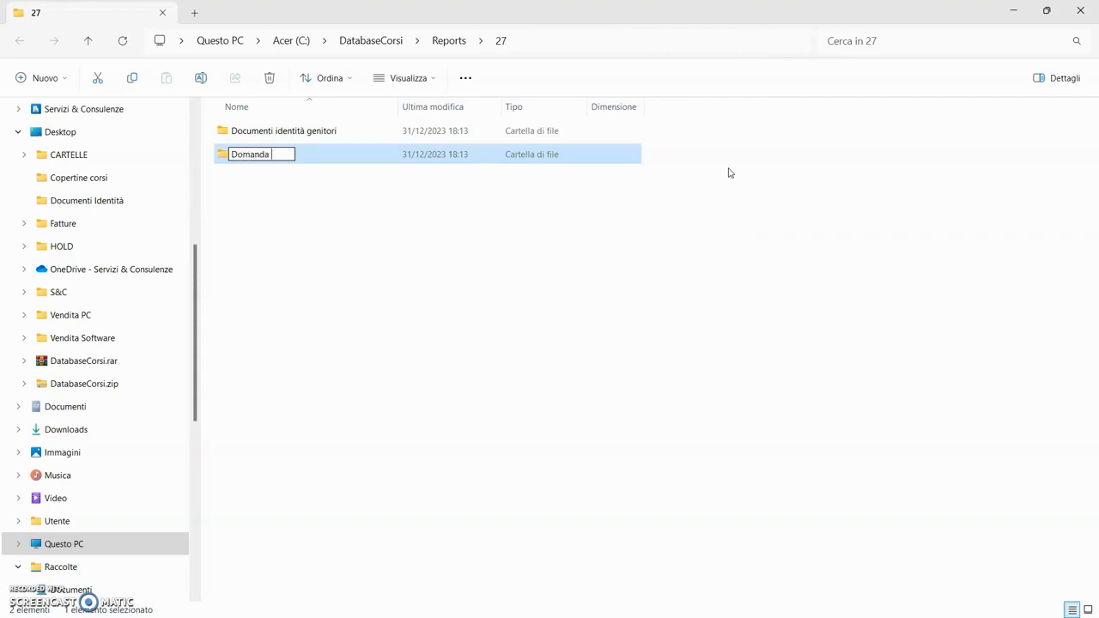
pyautogui.write(' FSE')
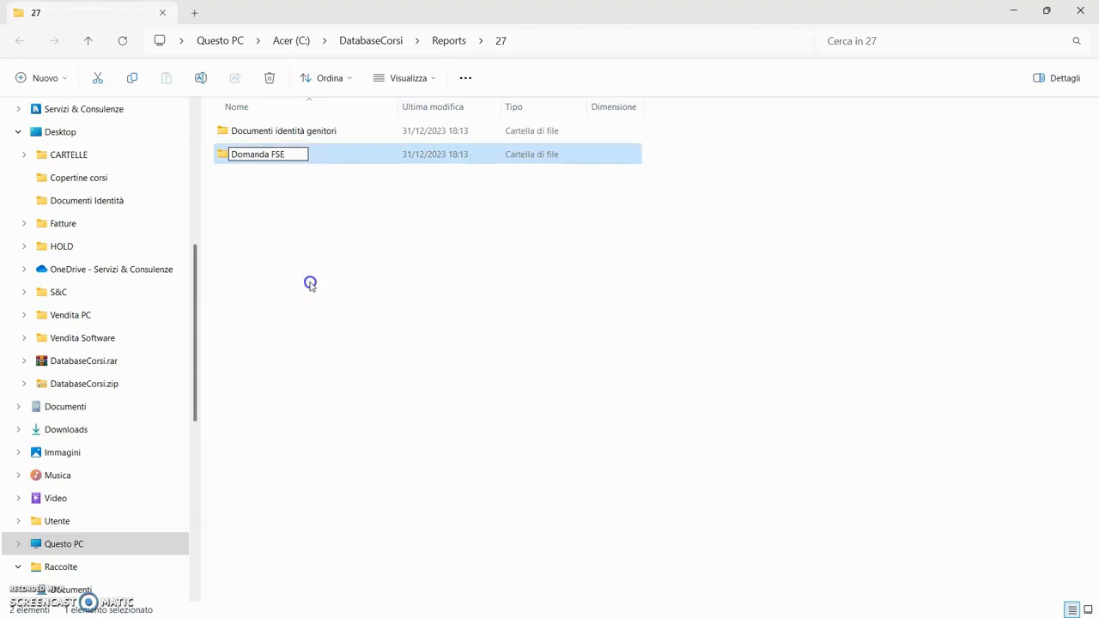
pyautogui.click(243, 226)
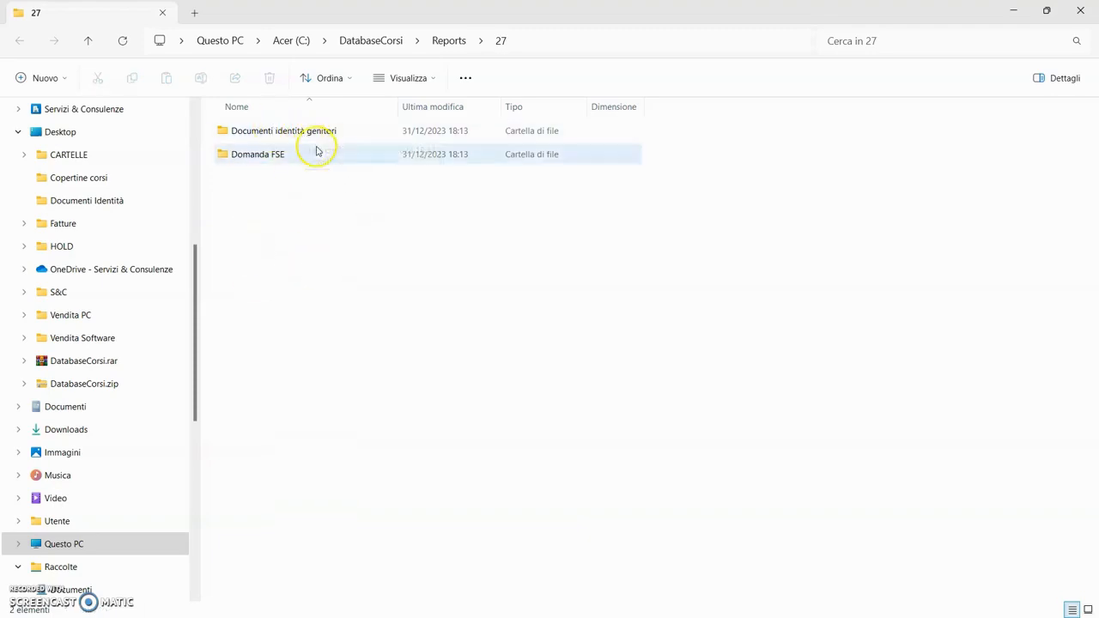
pyautogui.click(267, 161)
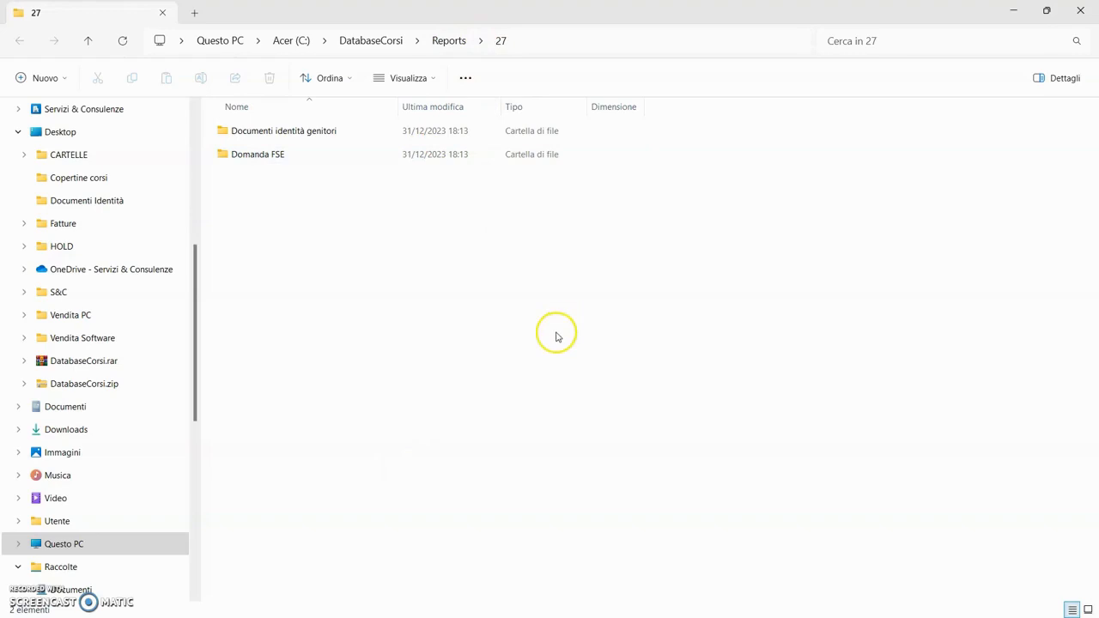
pyautogui.click(1084, 9)
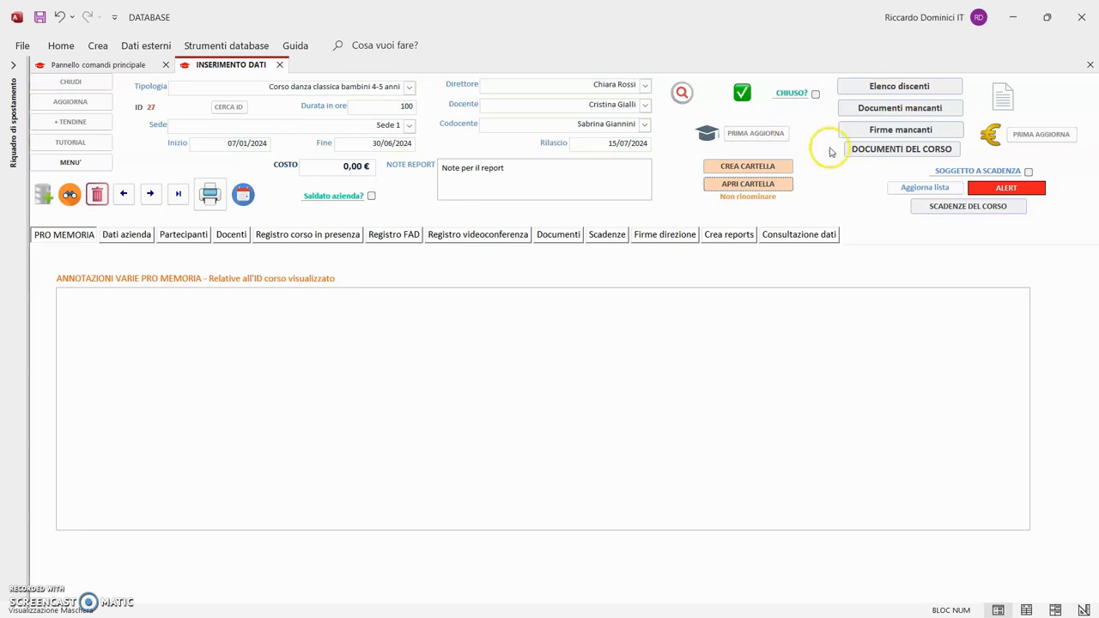
pyautogui.click(781, 137)
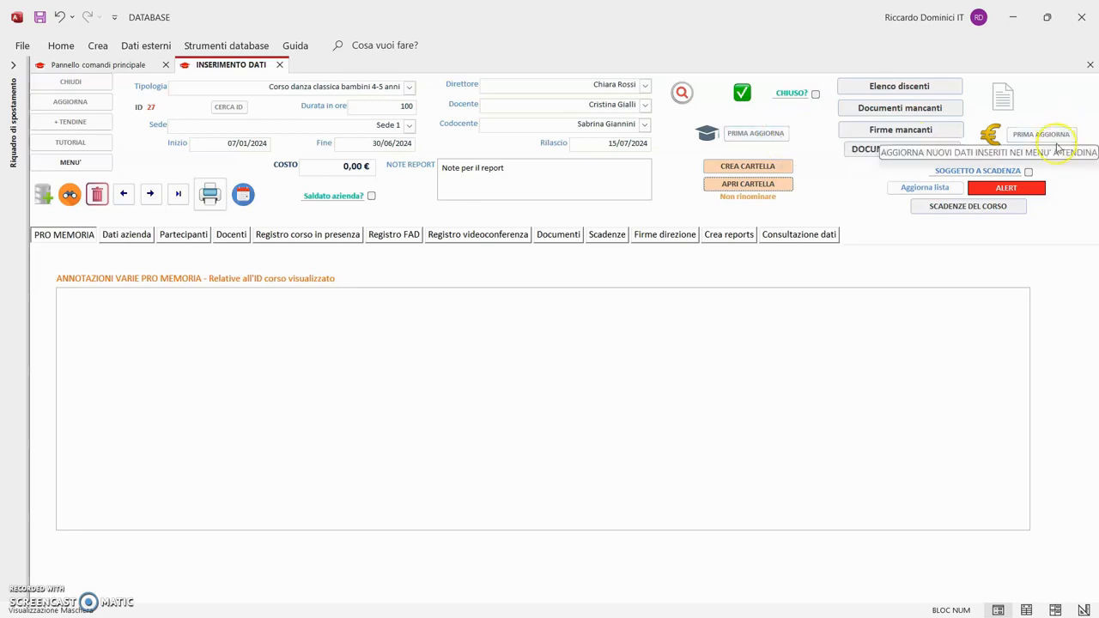
pyautogui.click(885, 196)
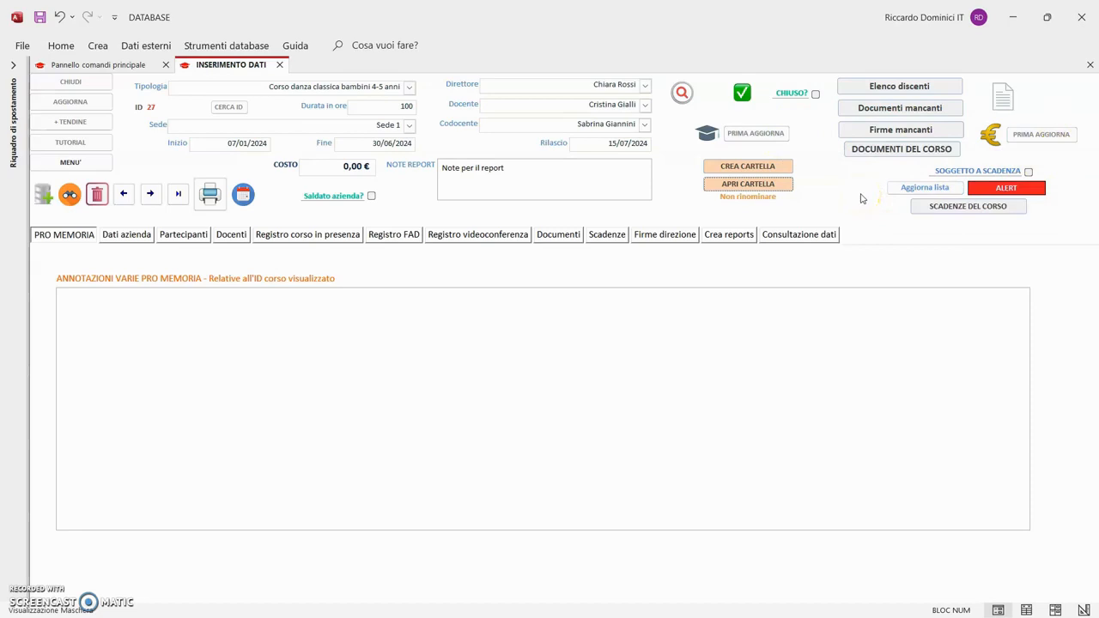
pyautogui.click(707, 135)
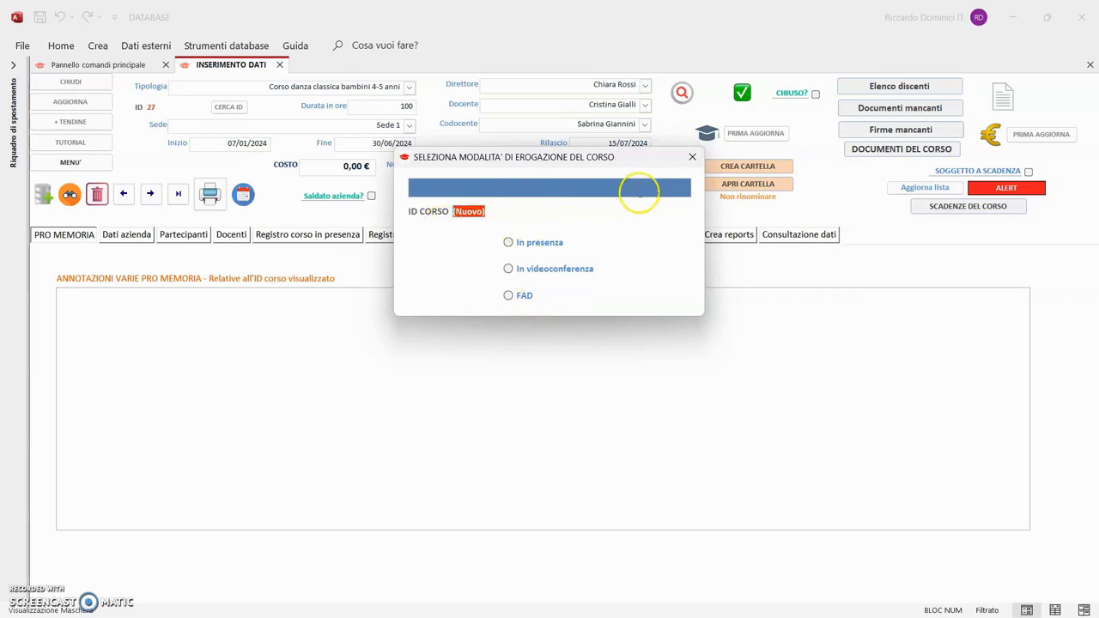
pyautogui.click(692, 158)
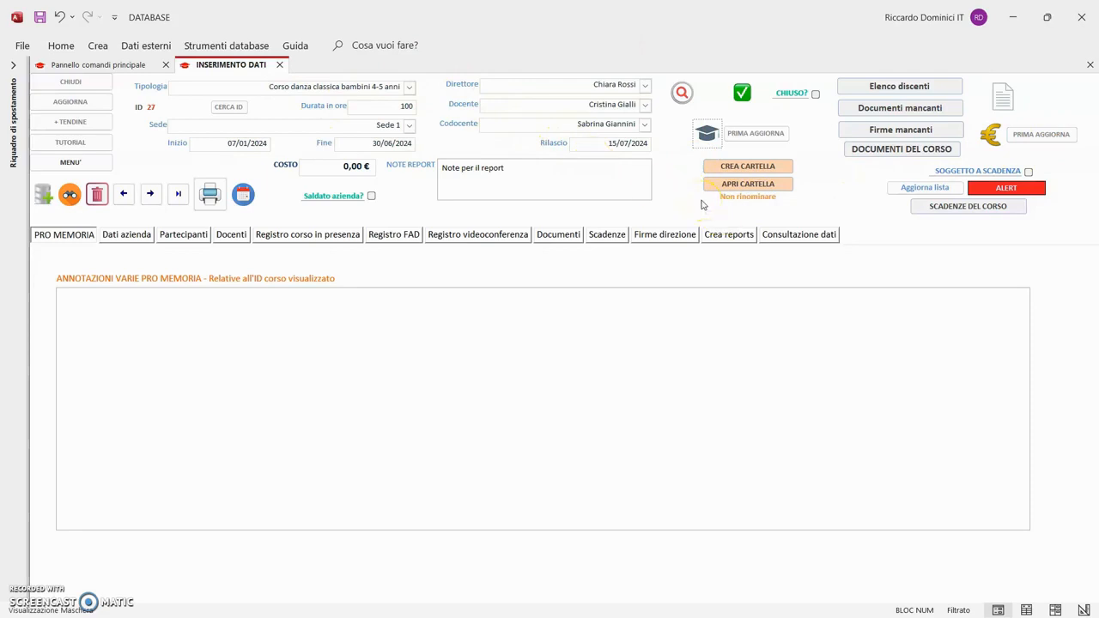
pyautogui.click(707, 136)
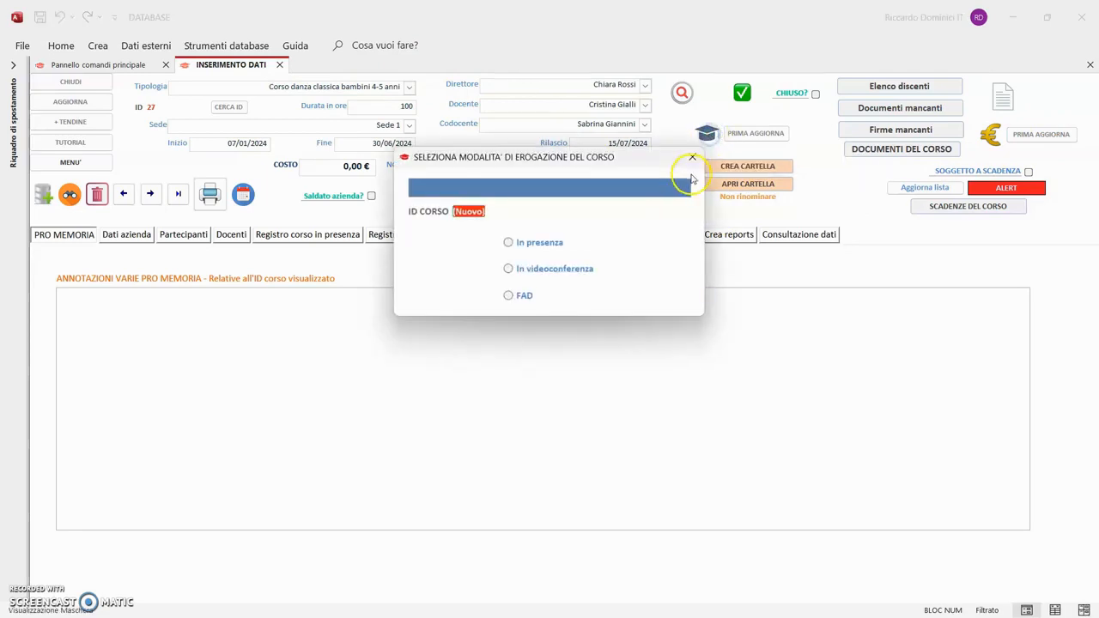
pyautogui.click(695, 157)
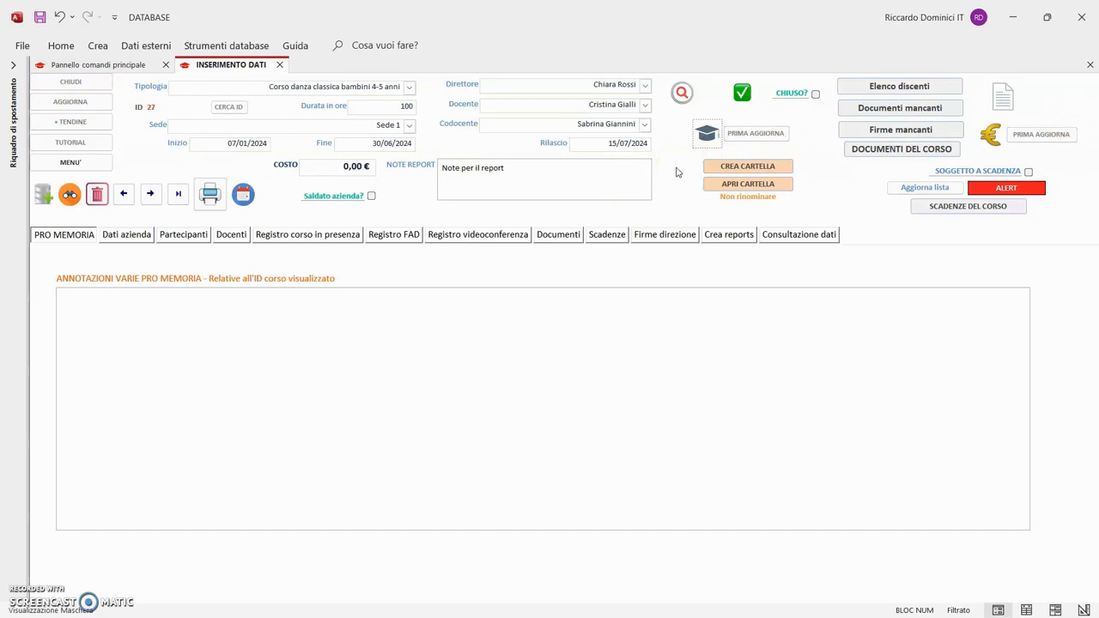
# - Refresh the course record and set the delivery mode of the dance course to In presenza
pyautogui.click(761, 139)
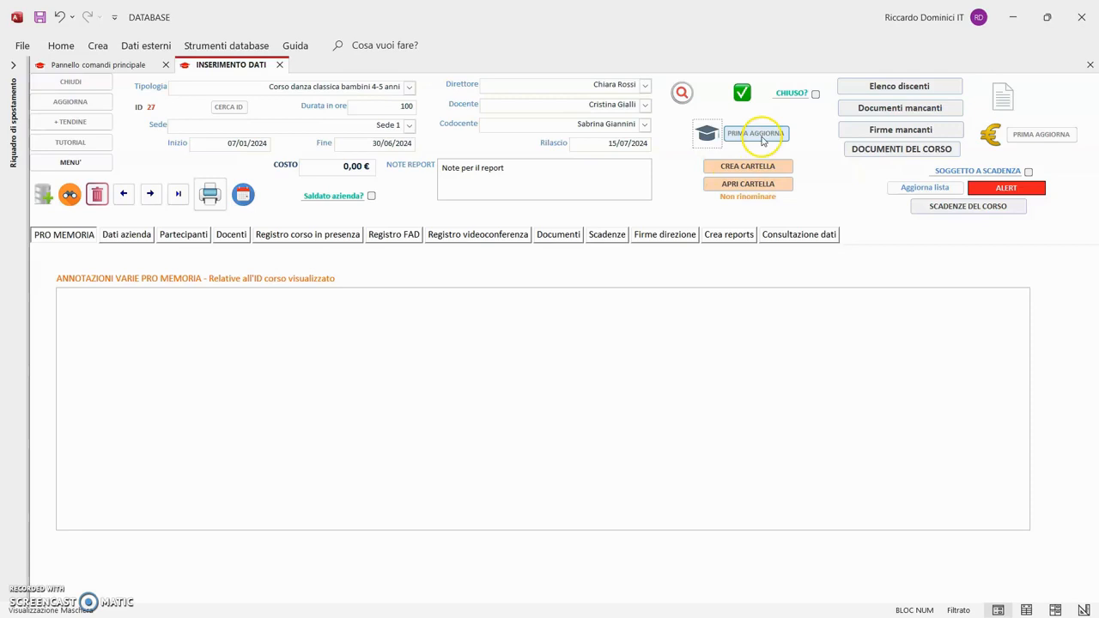
pyautogui.click(716, 138)
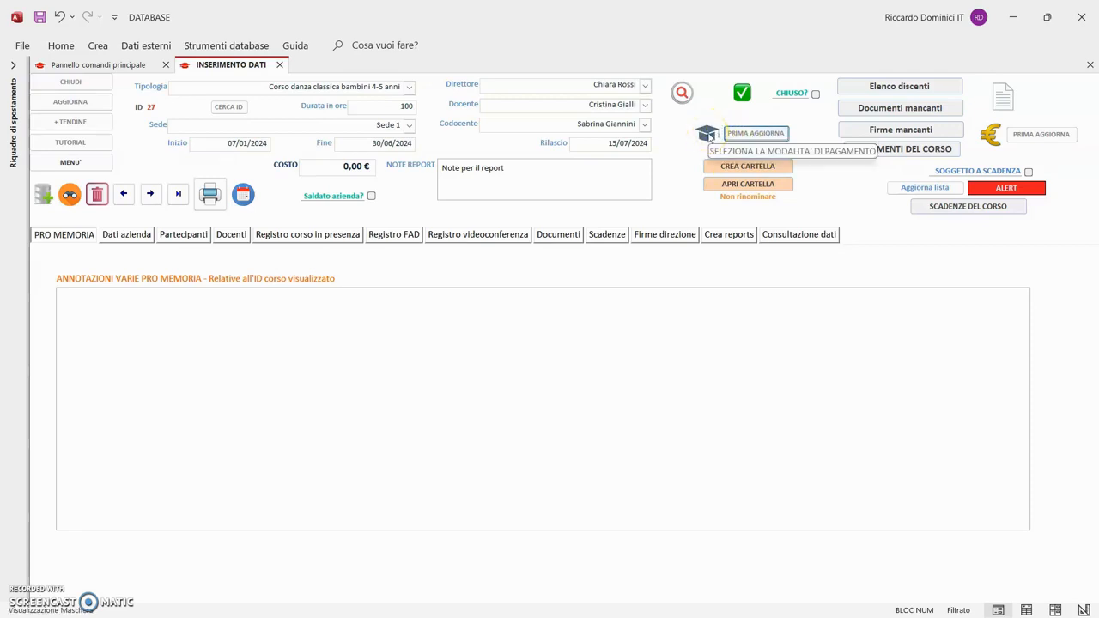
pyautogui.click(710, 134)
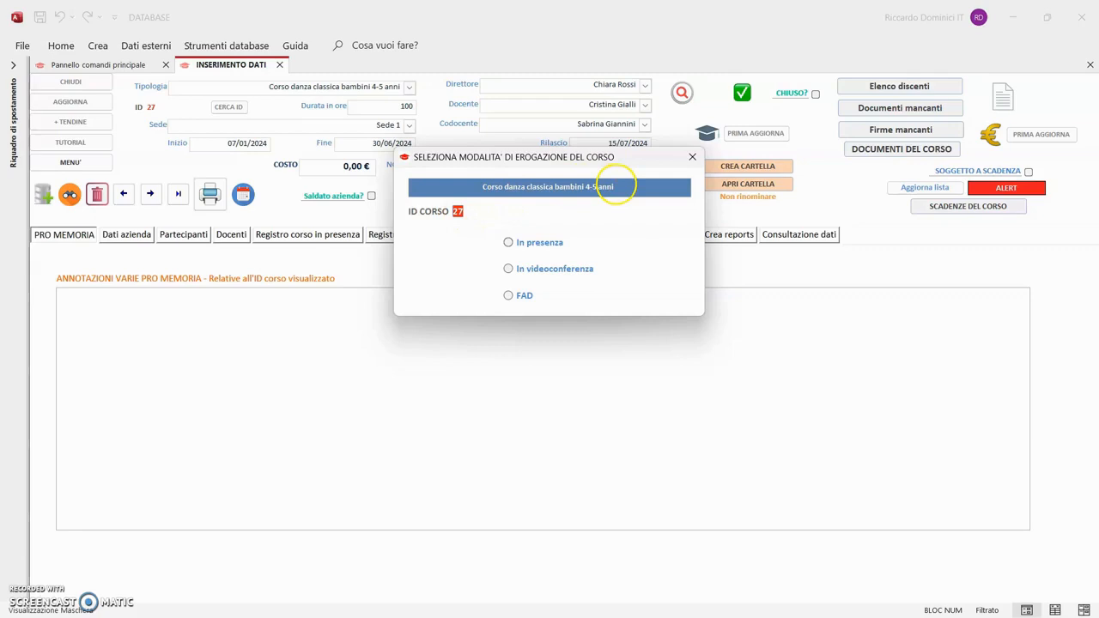
pyautogui.click(509, 243)
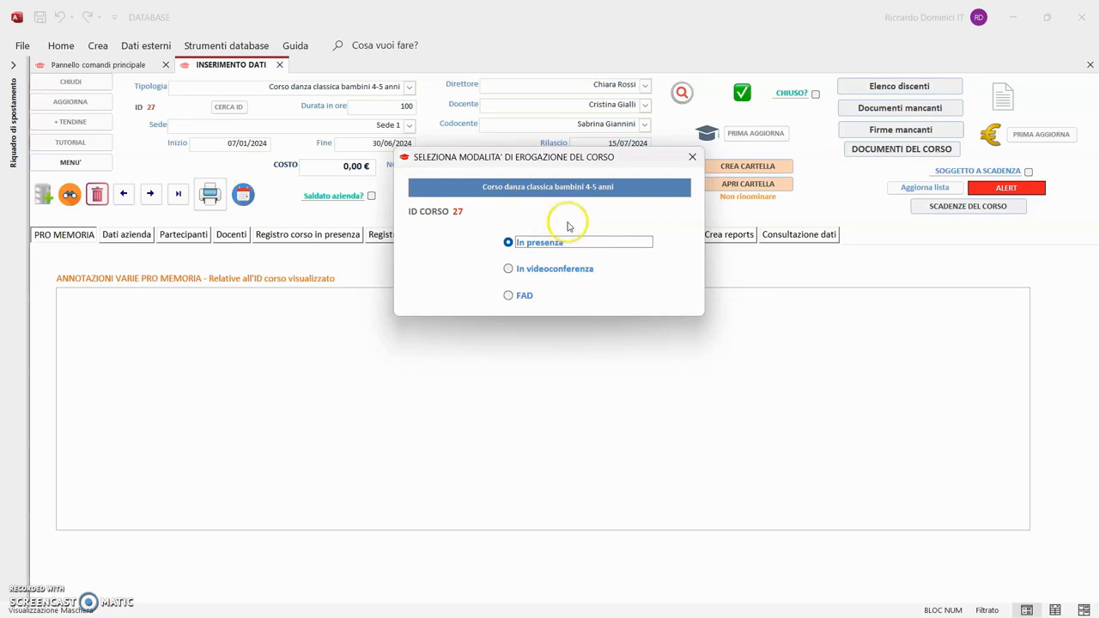
pyautogui.click(693, 158)
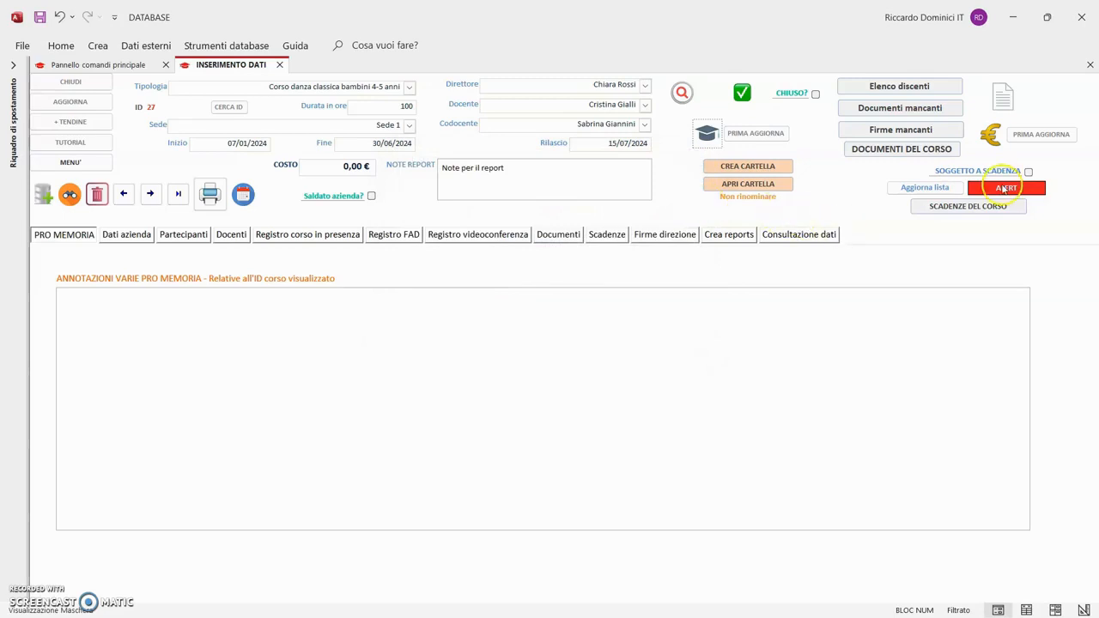
# - Refresh the record for payments and set the dance course's payment method to "Paga il discente in più soluzioni"
pyautogui.click(1040, 135)
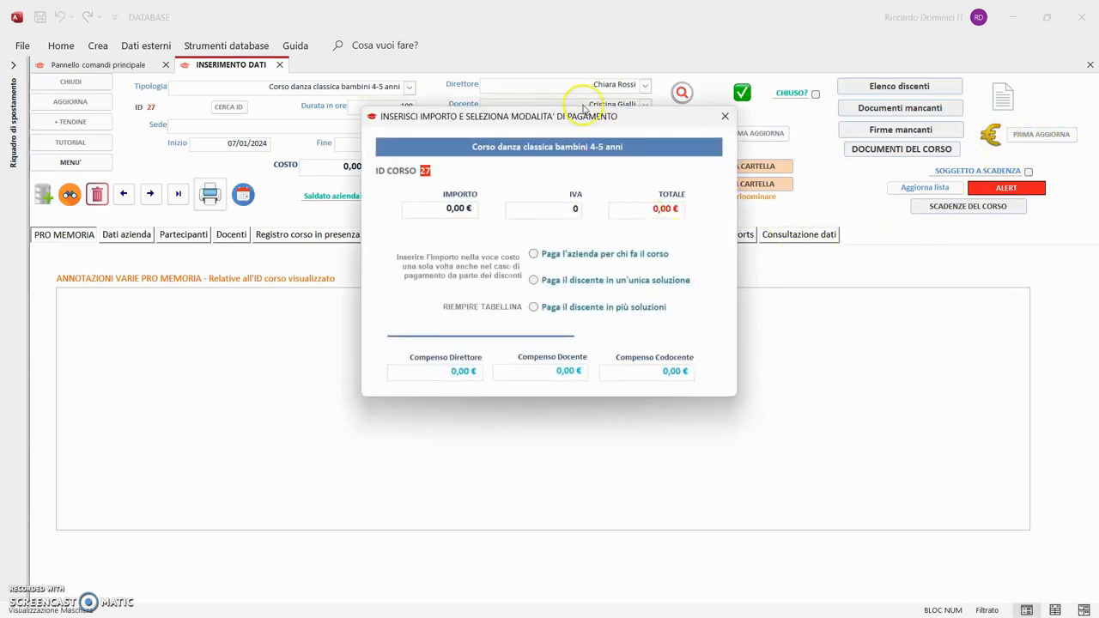
pyautogui.moveTo(614, 111); pyautogui.dragTo(634, 110)
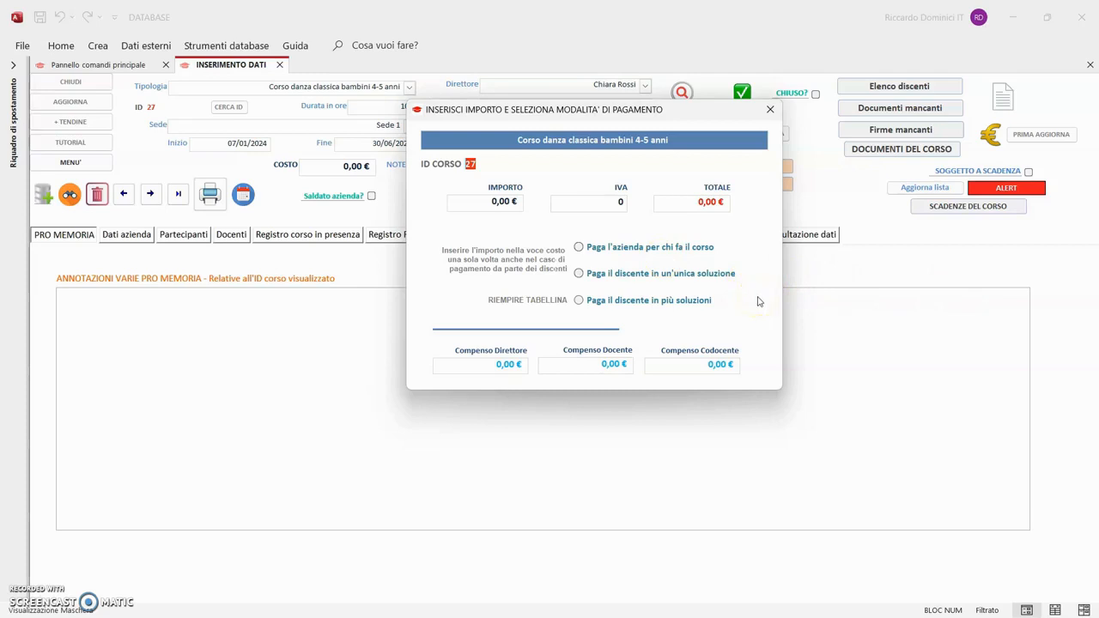
pyautogui.click(473, 199)
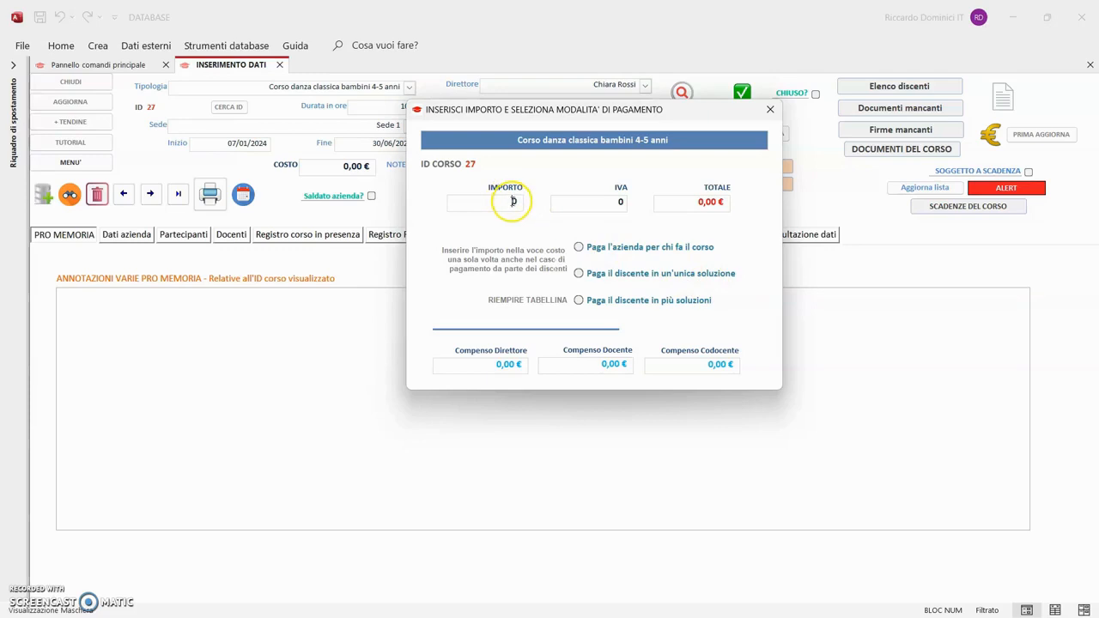
pyautogui.click(513, 201)
pyautogui.click(607, 313)
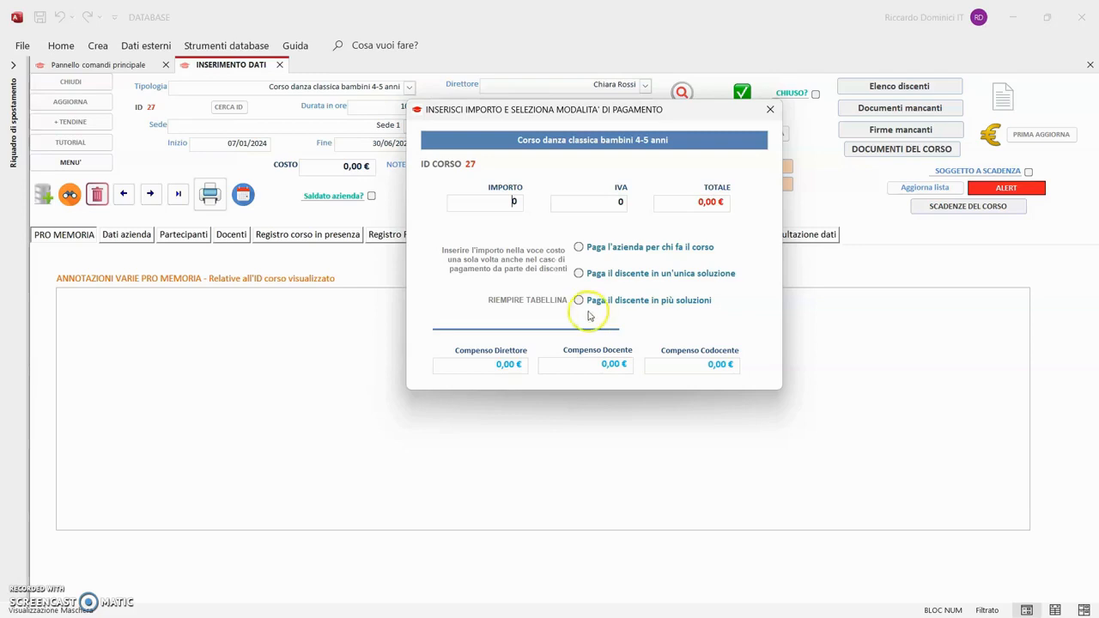
pyautogui.click(579, 301)
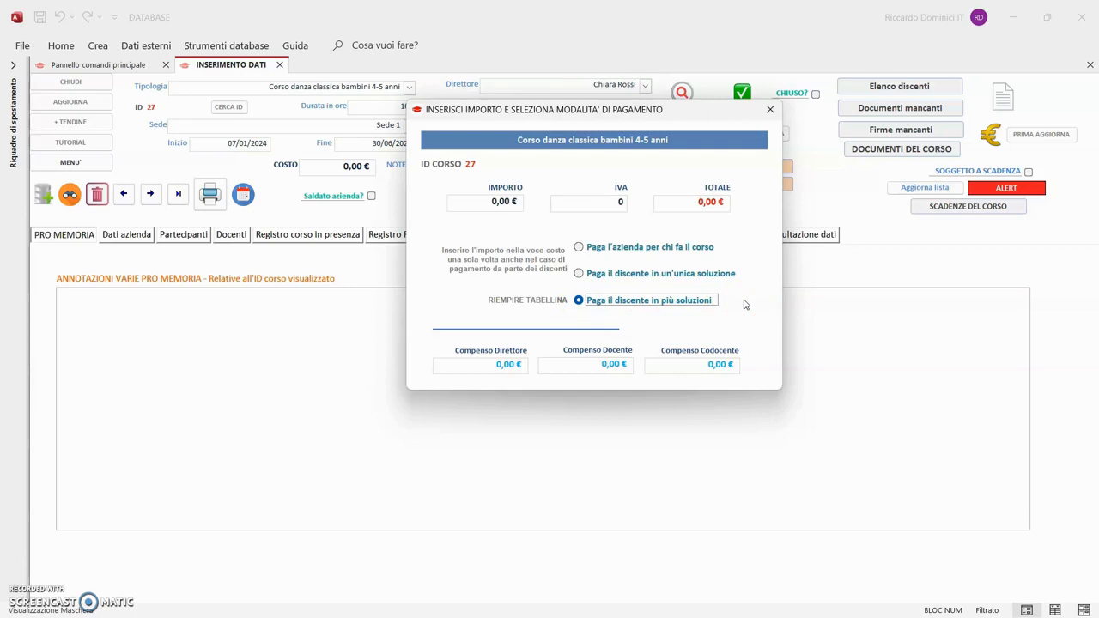
pyautogui.click(745, 304)
pyautogui.click(729, 299)
# - Enter the staff fees for the dance course: 1000 for the director, the teacher's fee, and 700 for the co-teacher
pyautogui.click(511, 363)
pyautogui.write('1000')
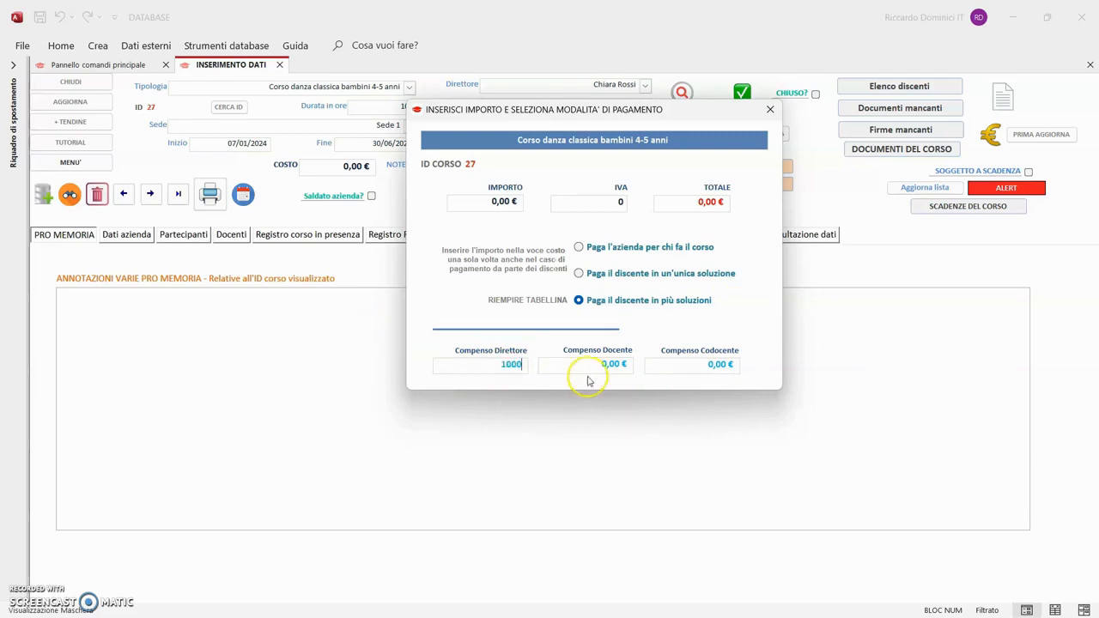
pyautogui.moveTo(589, 369); pyautogui.dragTo(646, 372)
pyautogui.write('8')
pyautogui.click(649, 369)
pyautogui.click(799, 360)
pyautogui.write('700')
pyautogui.click(678, 359)
pyautogui.click(596, 371)
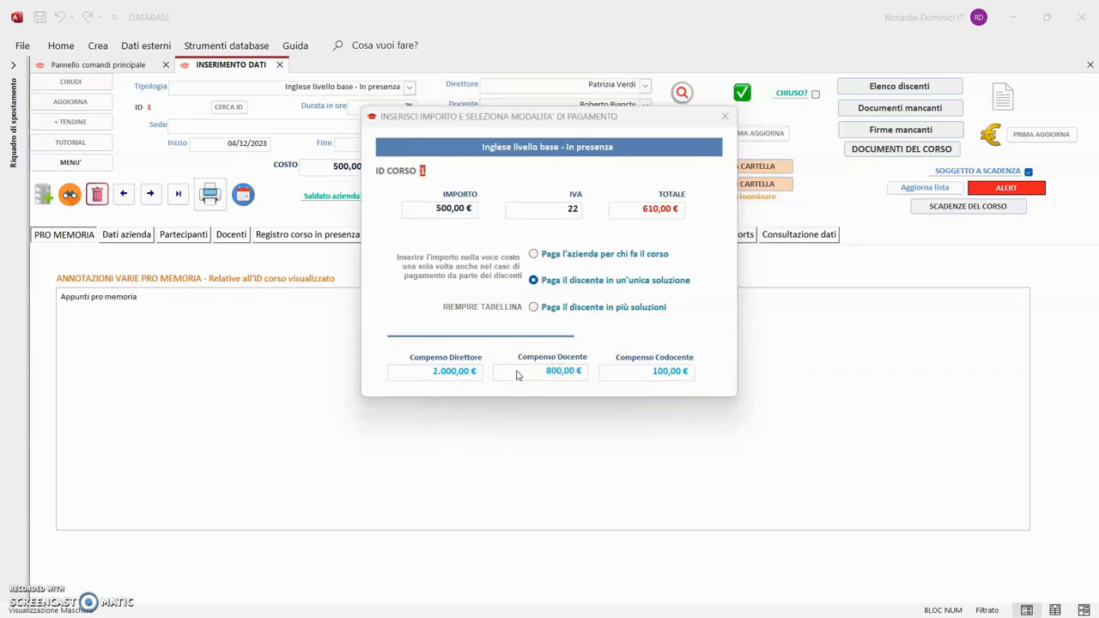
# - Close the payment details of the basic English course and reopen the data entry form
pyautogui.click(726, 117)
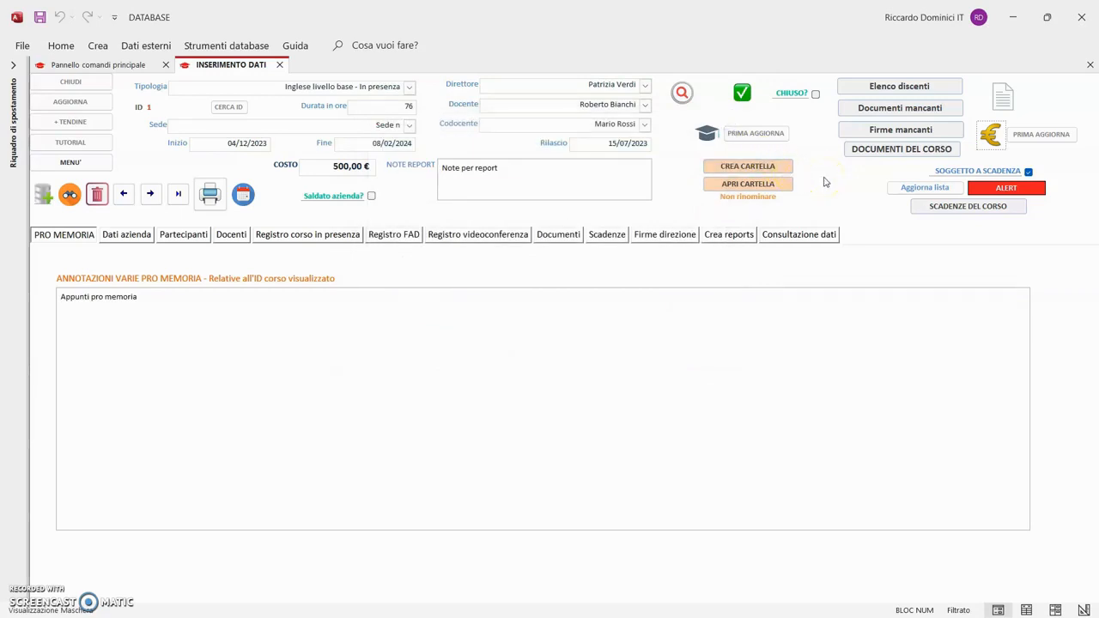
pyautogui.click(76, 83)
pyautogui.click(199, 151)
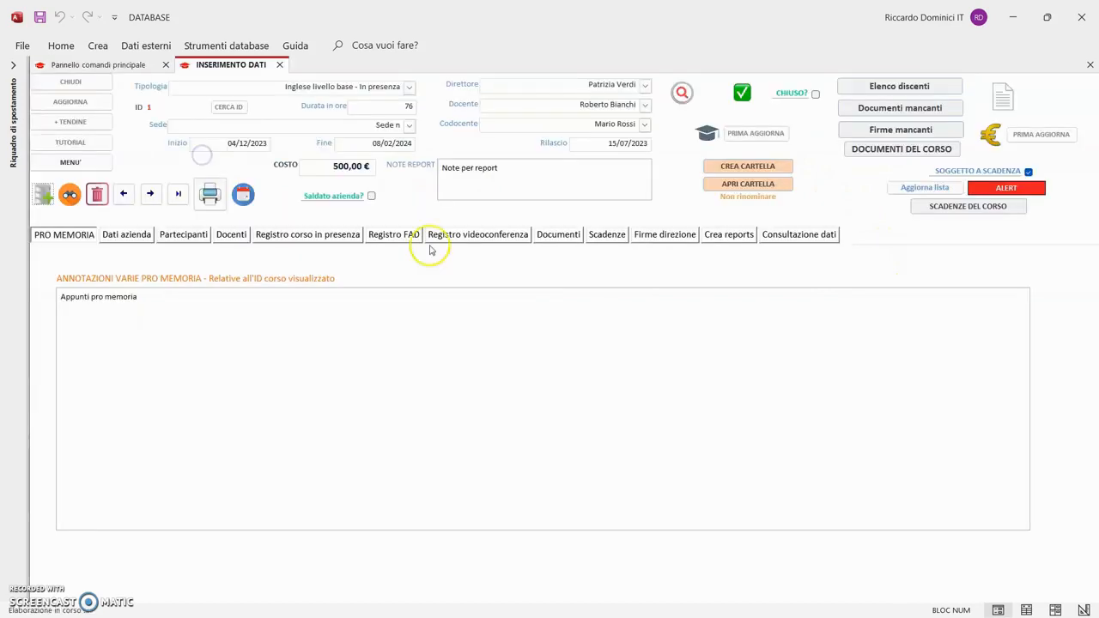
# - Review the director, teacher and co-teacher signatures of the basic English course, and return to its reminder notes
pyautogui.click(667, 237)
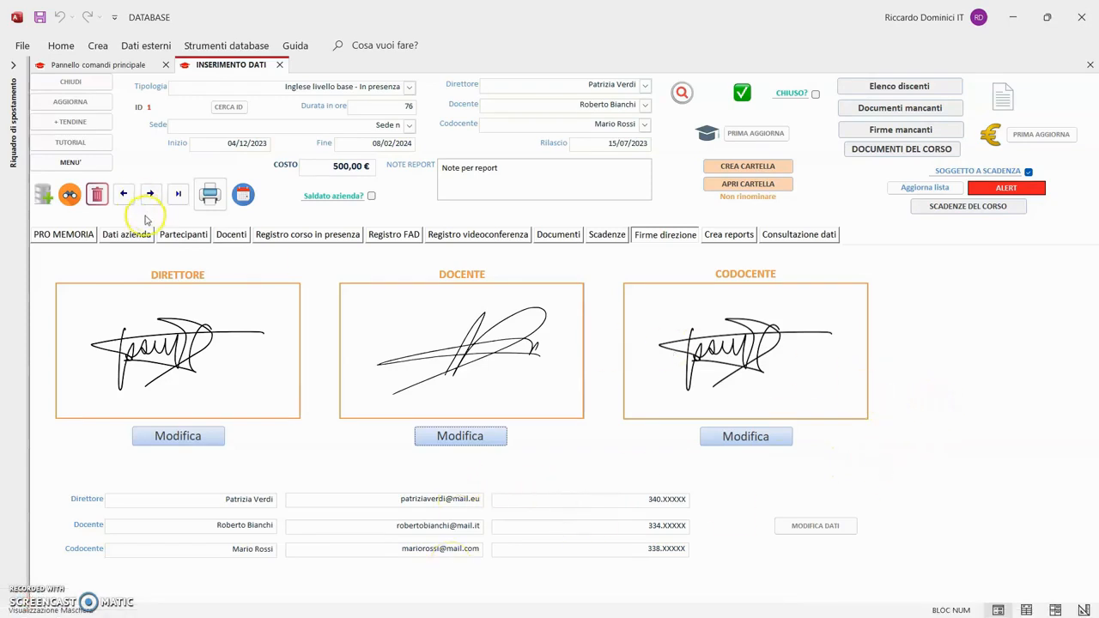
pyautogui.click(50, 243)
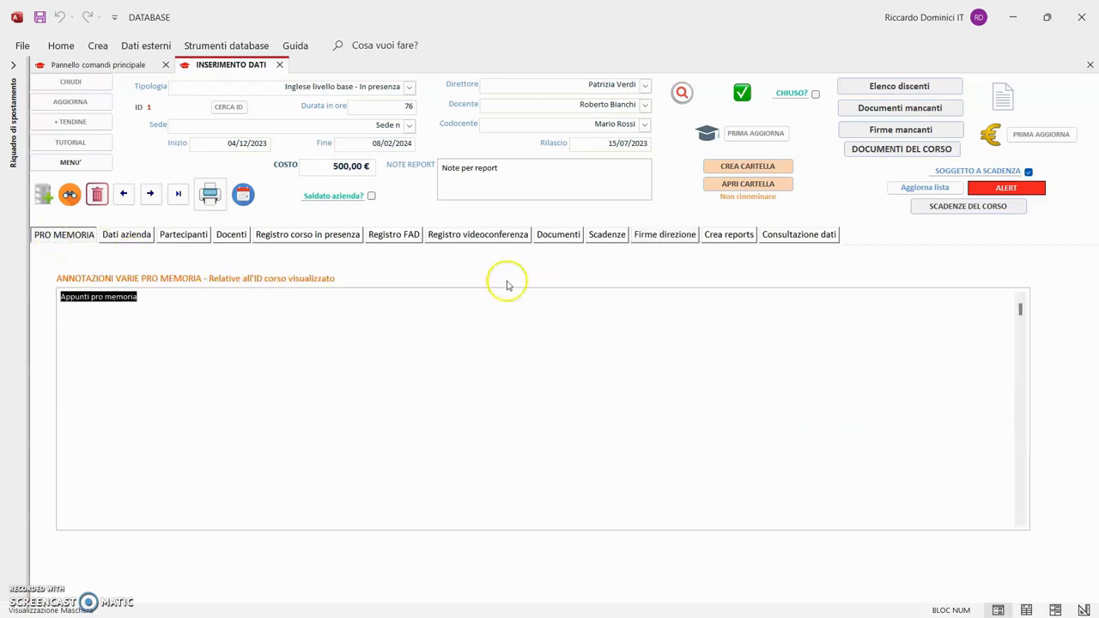